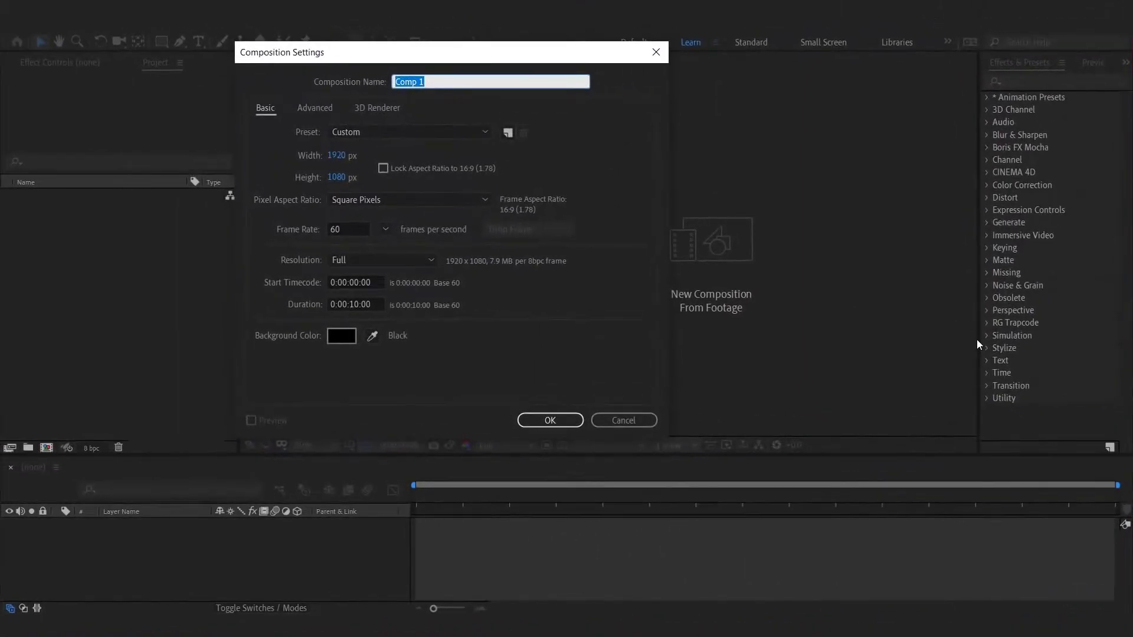
- Create the 1920 x 1080, 60 fps, 10-second composition intro screen and add a white rectangle filling the frame
left_click(564, 420)
left_click(161, 46)
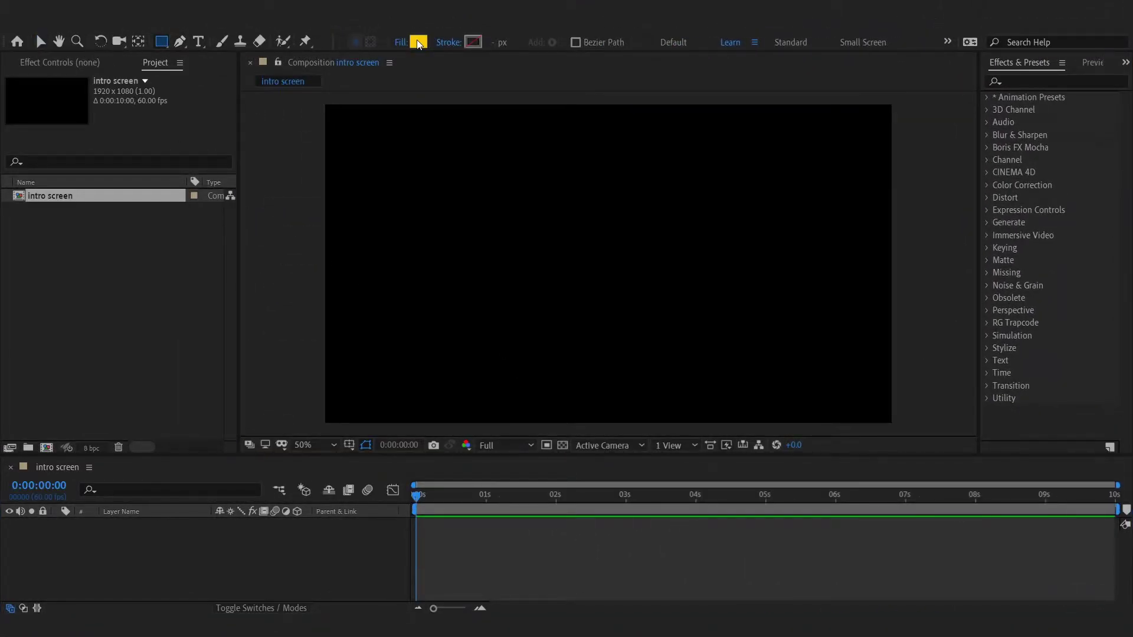
left_click(417, 42)
left_click_drag(182, 383, 84, 302)
left_click(406, 304)
double_click(161, 46)
- Rename the white rectangle's layer BG and collapse its properties
key("v")
right_click(115, 525)
left_click(143, 519)
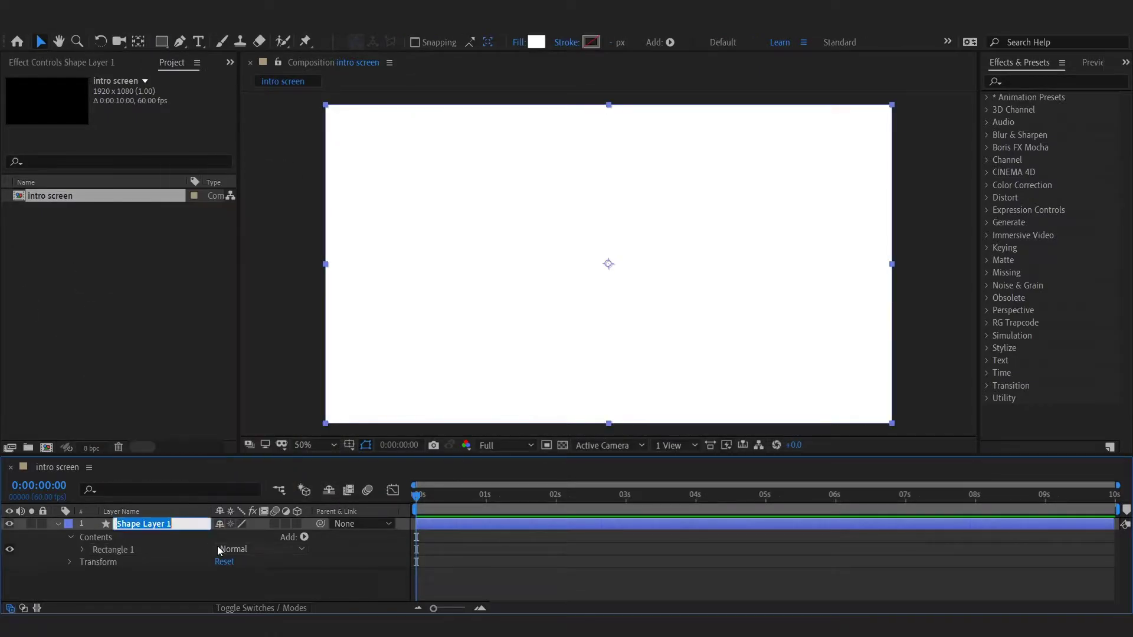
type("BG")
key("Return")
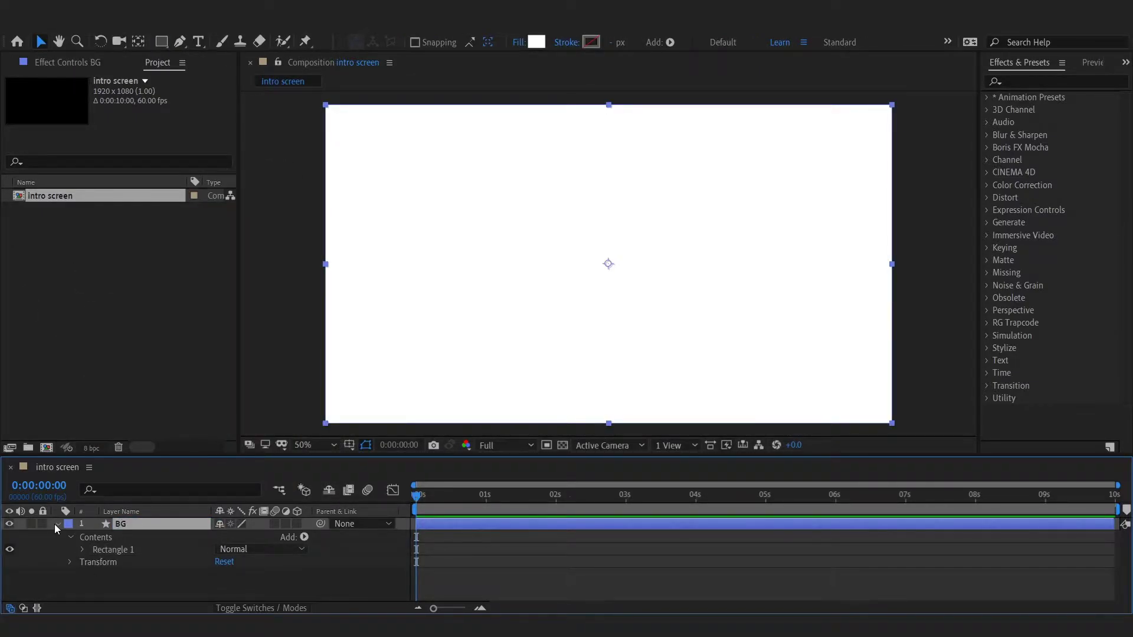
left_click(56, 523)
left_click(908, 313)
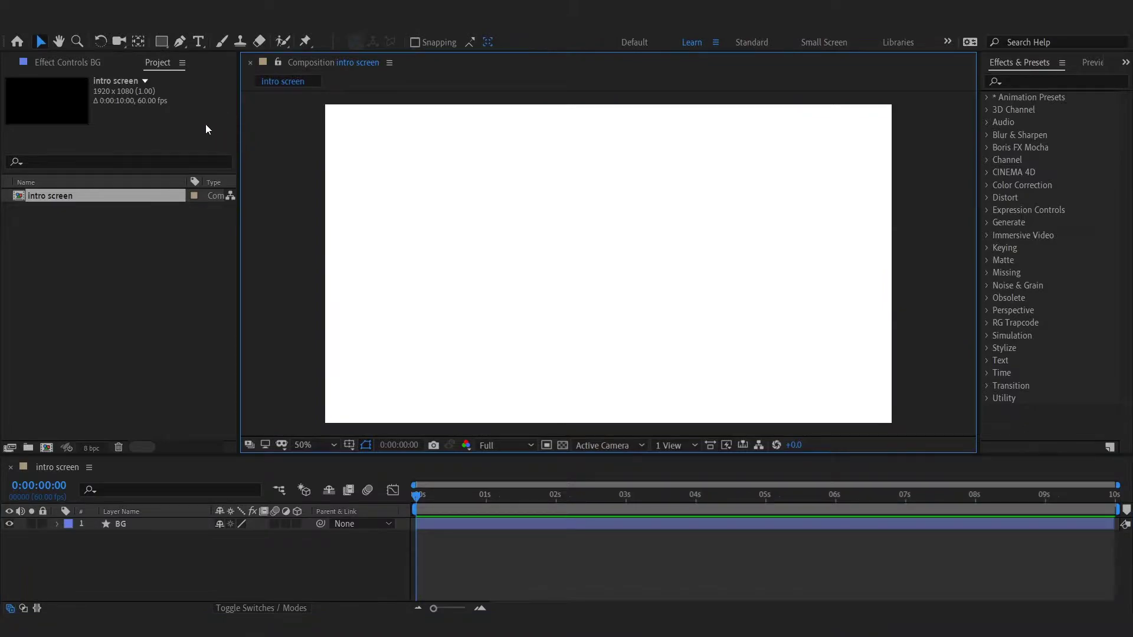
- Draw an orange circle without a stroke and centre it, with its anchor point in its middle, in the composition
left_click_drag(161, 42, 259, 73)
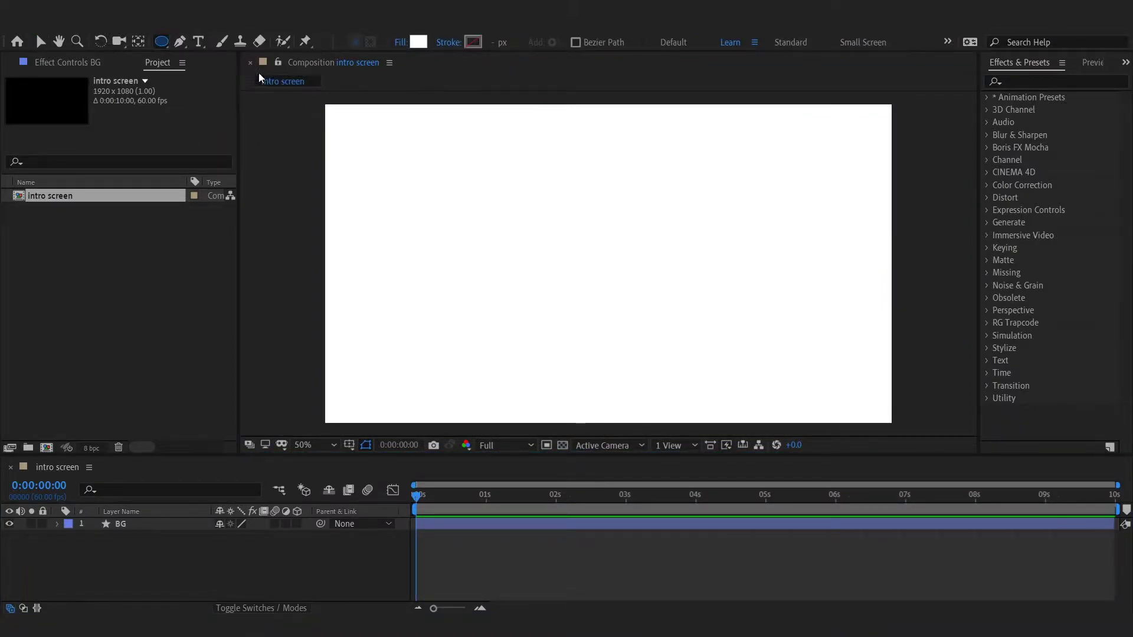
left_click(419, 43)
left_click_drag(288, 455, 289, 466)
left_click(243, 310)
left_click(405, 303)
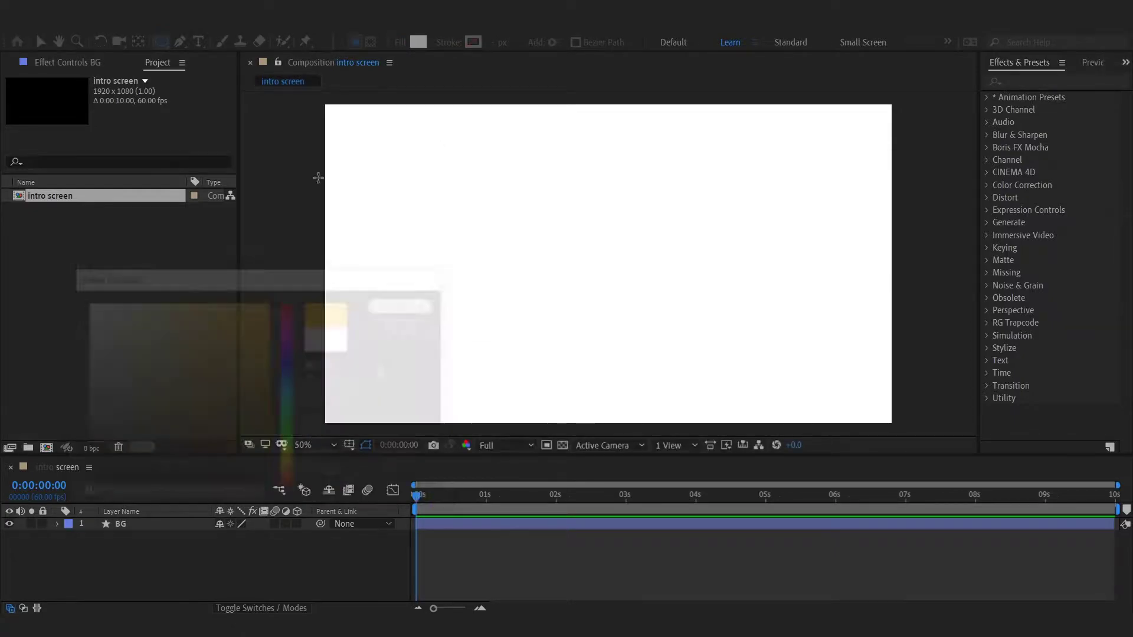
left_click_drag(575, 231, 705, 362)
key("ctrl+alt+Home")
key("v")
key("ctrl+Home")
- Rename the circle's layer orange circle and enlarge the circle until it covers the whole frame
right_click(137, 525)
left_click(171, 516)
type("orange")
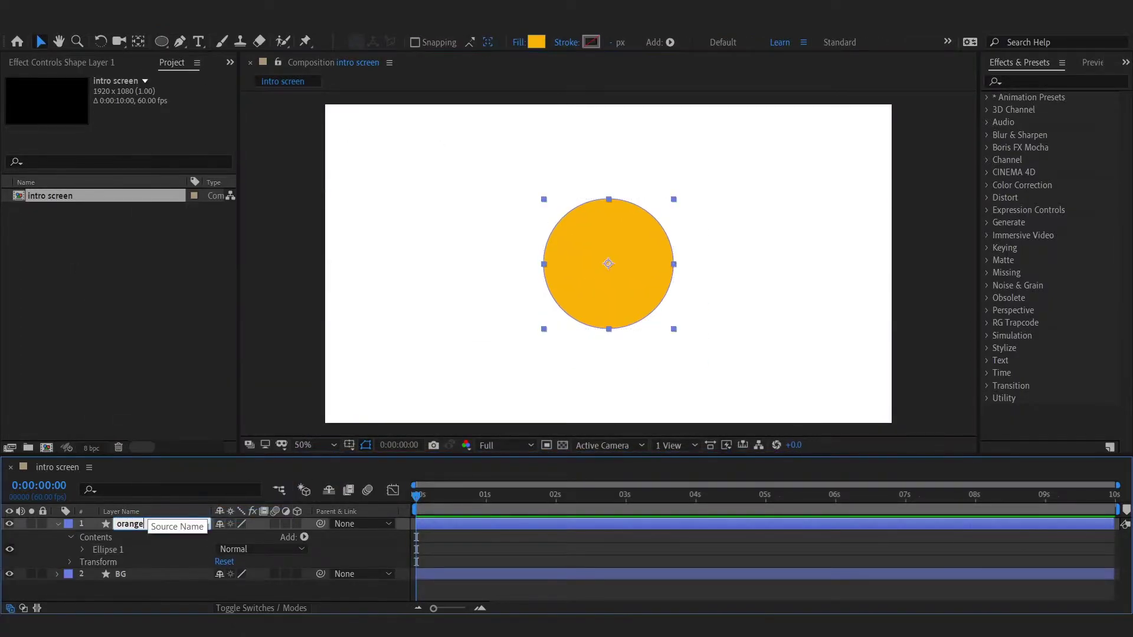
left_click_drag(674, 329, 998, 603)
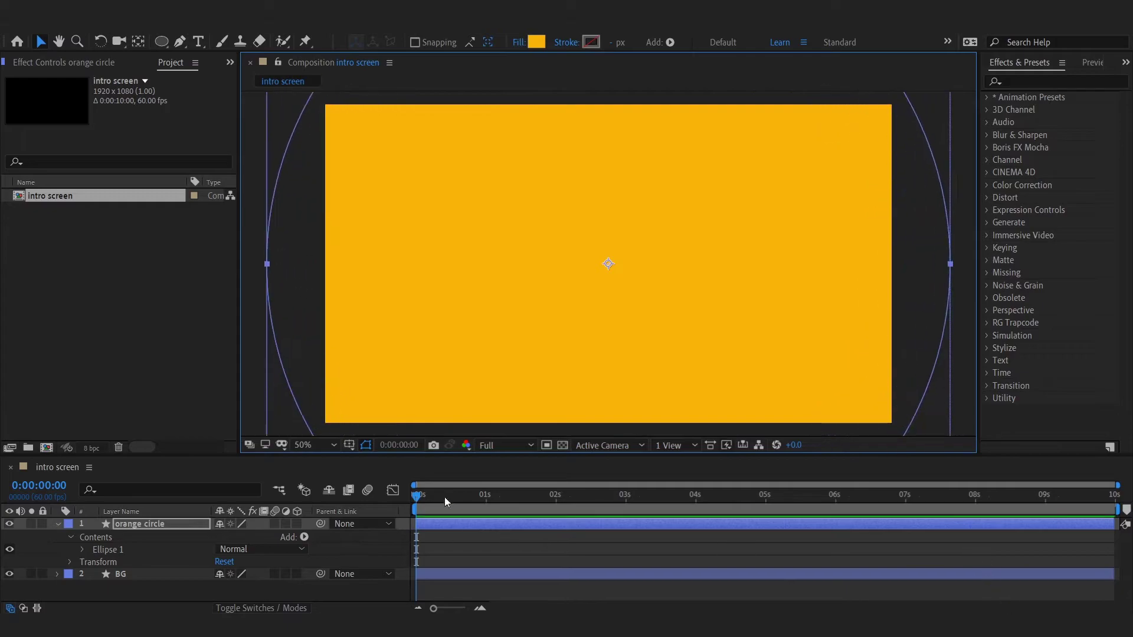
- Keyframe the orange circle's Scale at 0 seconds at its full size and set it to 0% at 1 second
left_click(159, 524)
key("Return")
key("s")
left_click(94, 536)
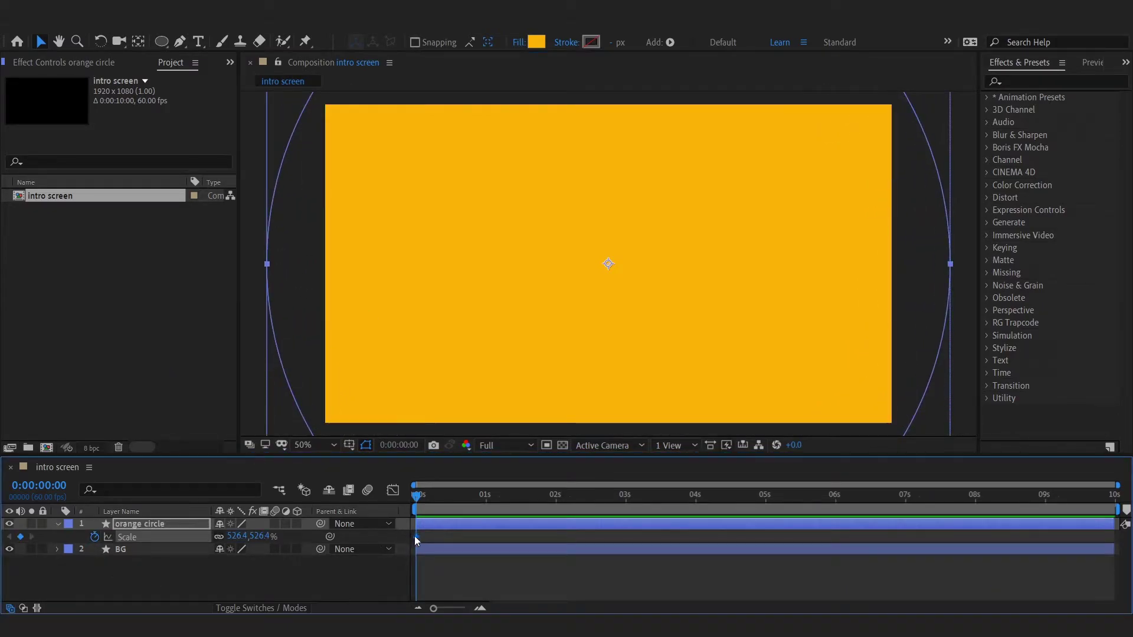
left_click(486, 501)
left_click(260, 536)
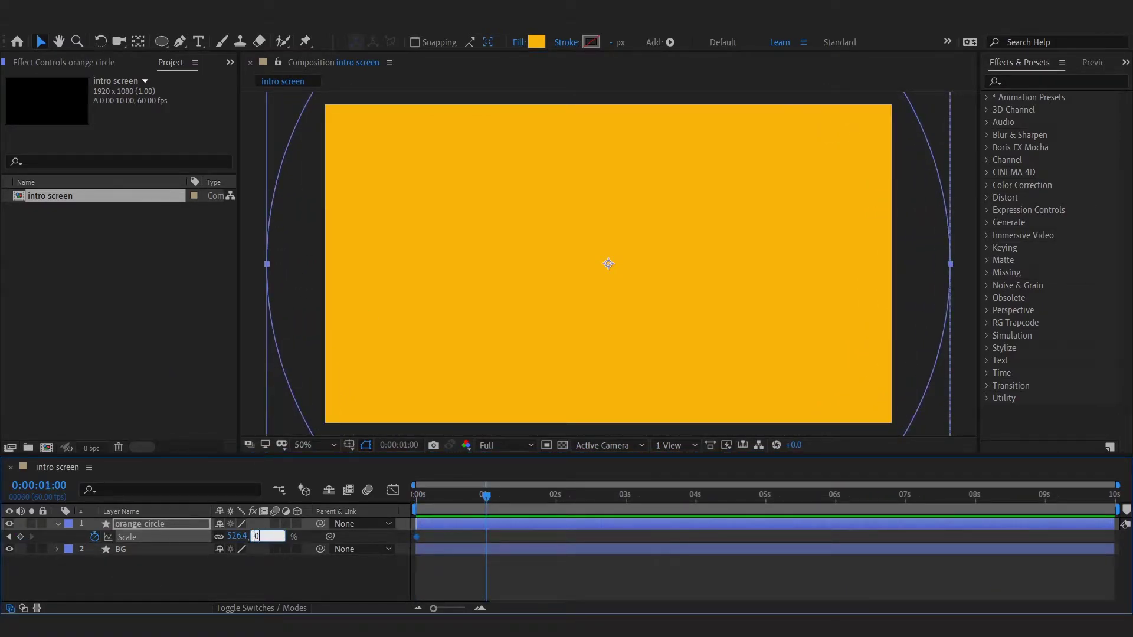
type("0")
key("Return")
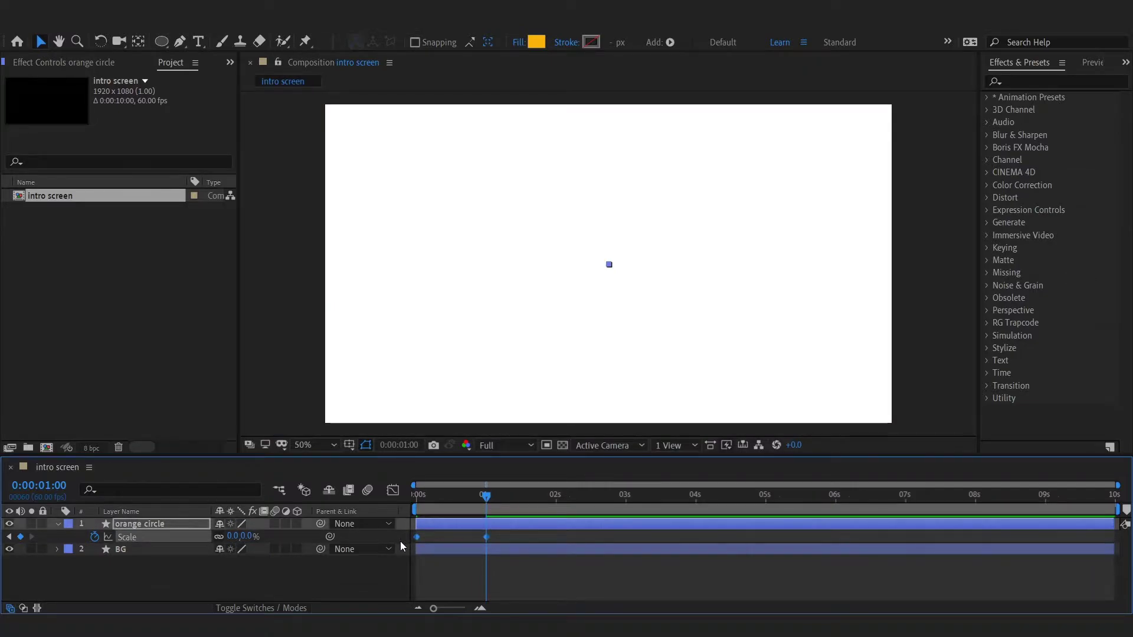
- Ease the orange circle's two Scale keyframes and shape the speed graph into a steep peak midway between them
left_click(393, 490)
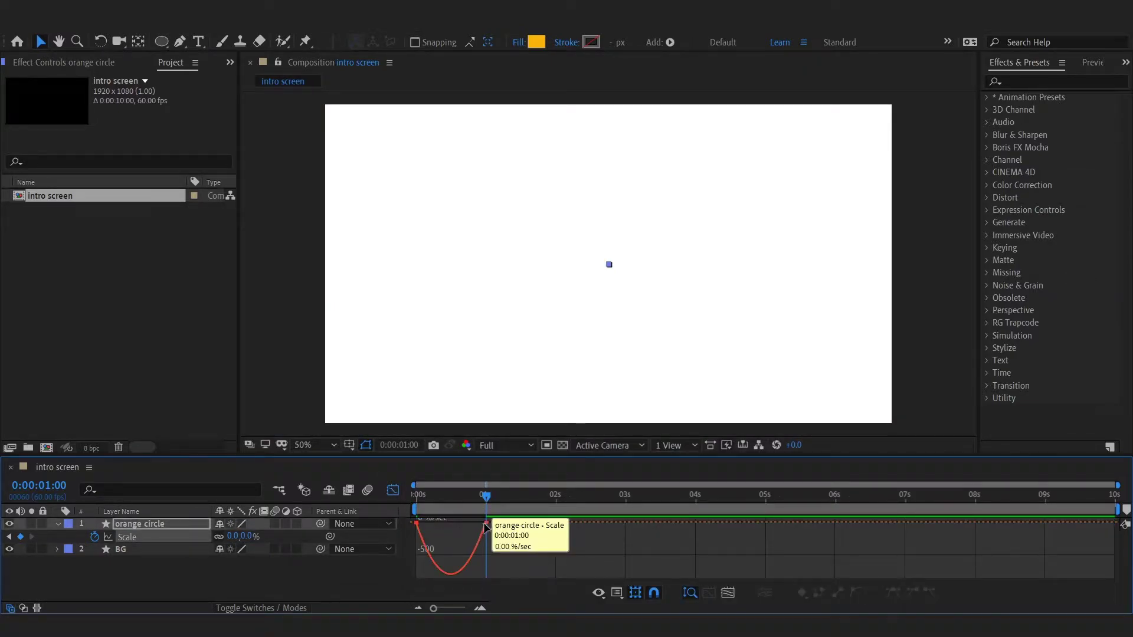
left_click(486, 524)
left_click_drag(428, 523, 457, 524)
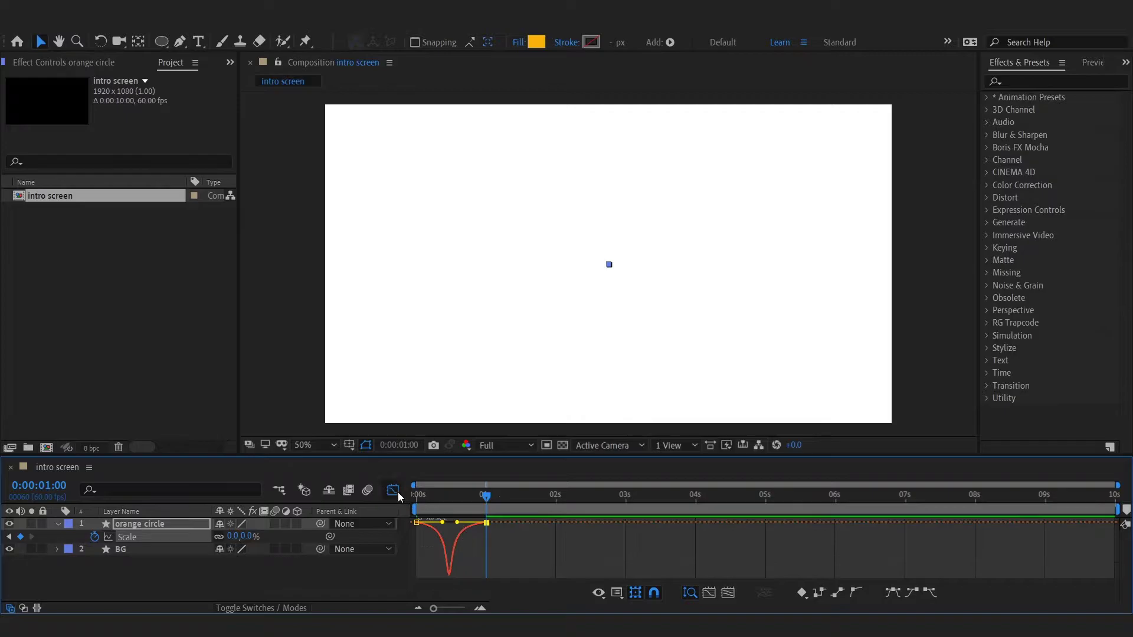
left_click(396, 491)
- Duplicate the orange circle layer, rename the copy white circle and make its fill white
key("ctrl+d")
right_click(152, 519)
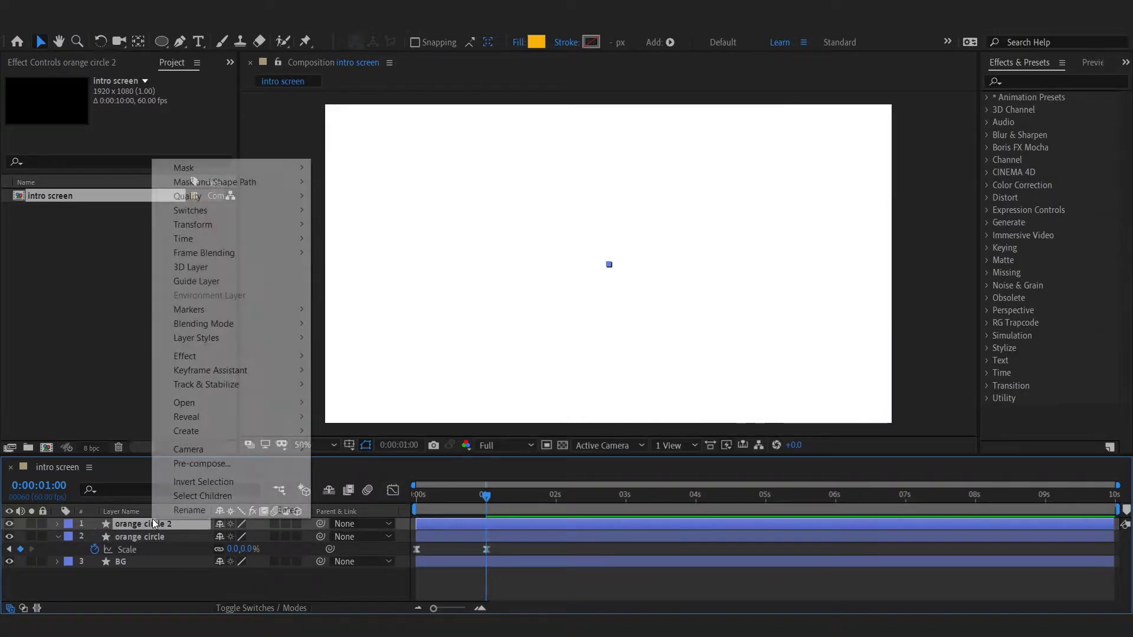
left_click(171, 510)
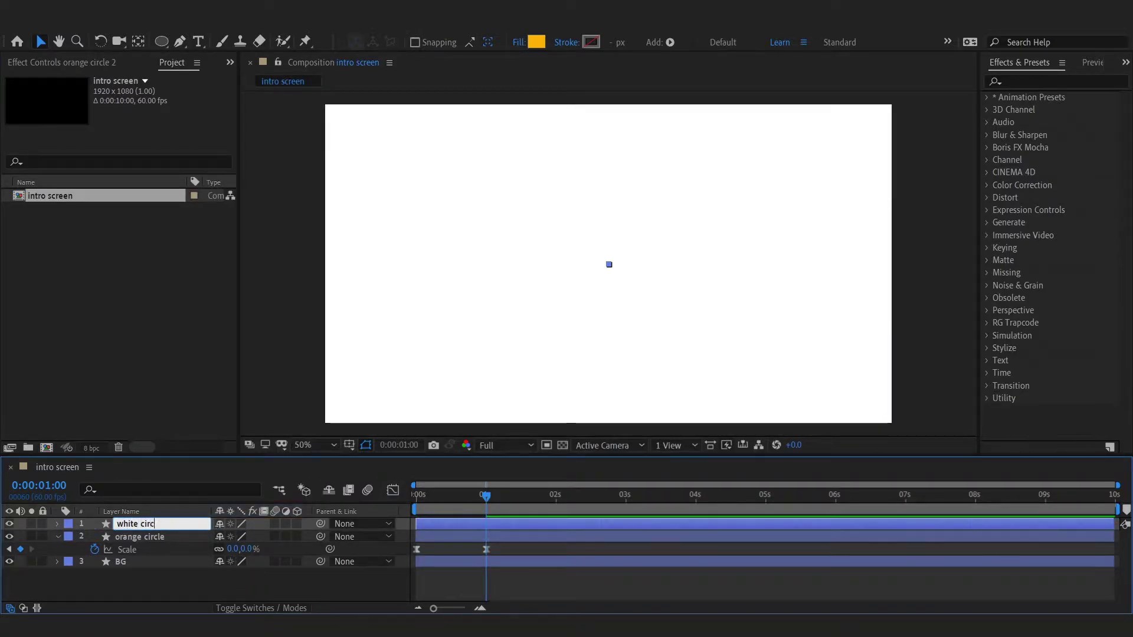
left_click(537, 42)
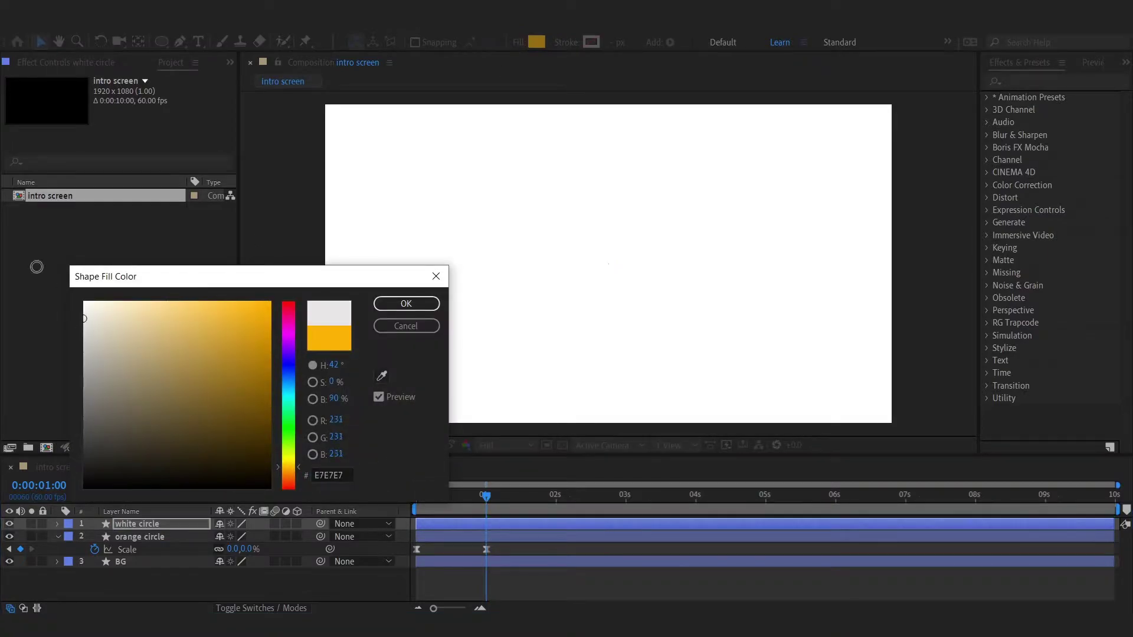
left_click(413, 307)
- Place the white circle layer beneath orange circle and shift its start to frame 10
left_click_drag(119, 521, 124, 550)
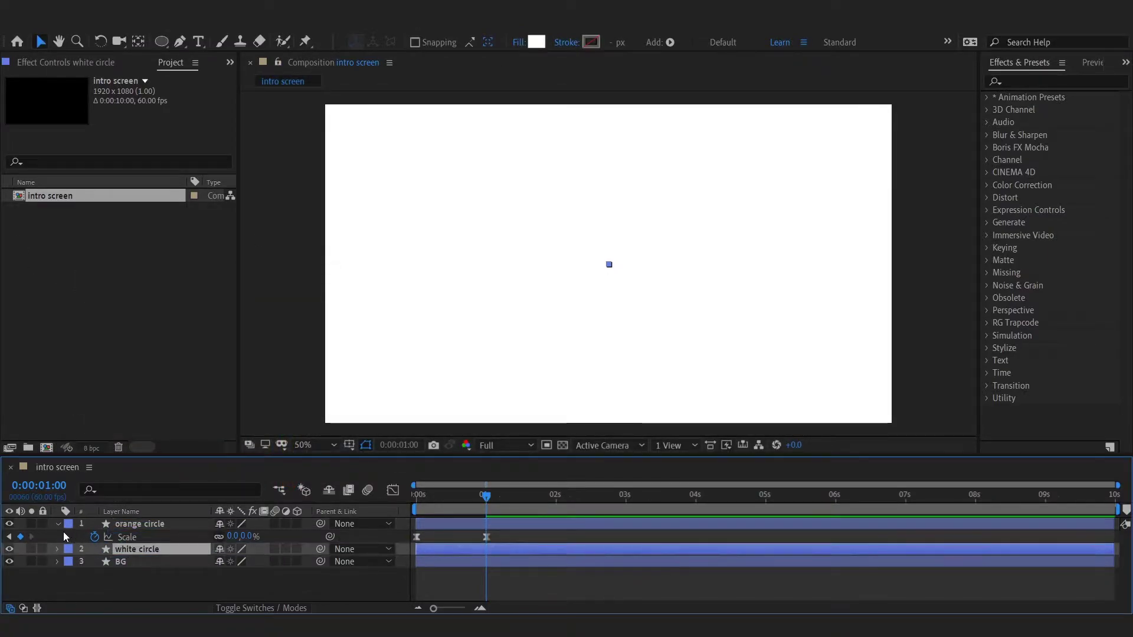
left_click(58, 524)
left_click(426, 501)
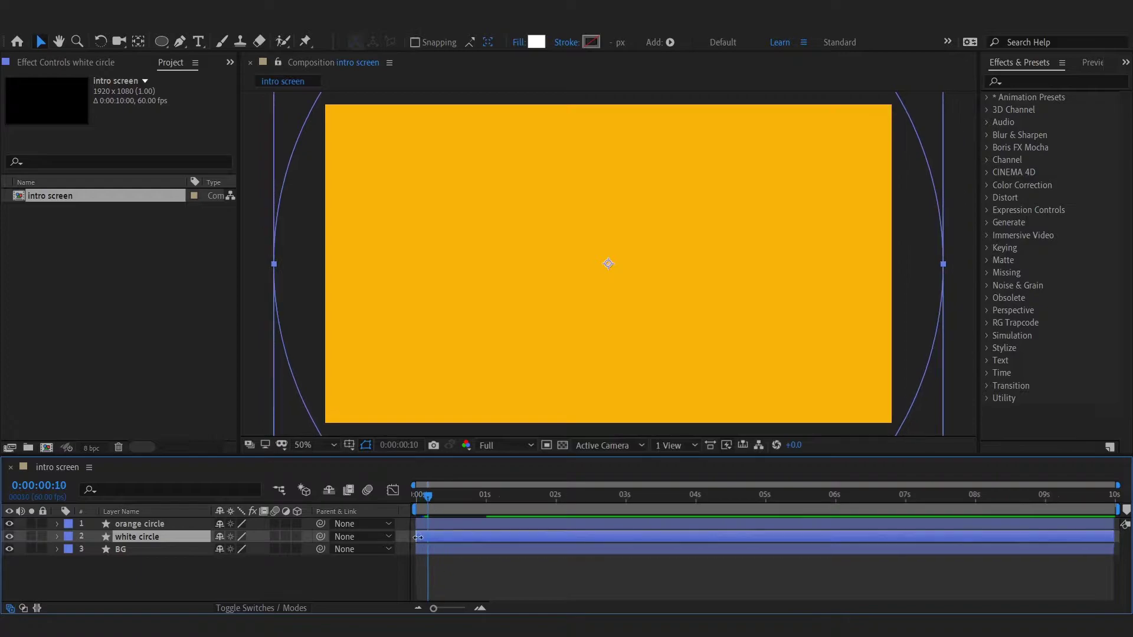
key("[")
left_click(486, 560)
left_click_drag(431, 500, 462, 522)
- Duplicate the orange circle layer and place the copy between white circle and BG
left_click(428, 526)
key("ctrl+d")
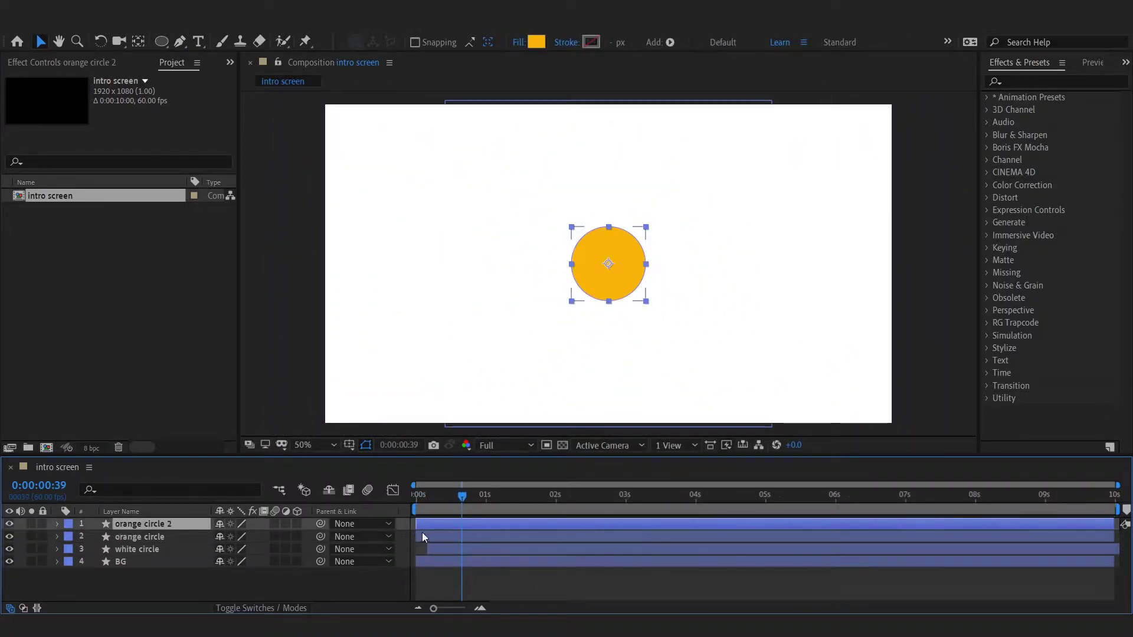
left_click_drag(129, 524, 145, 555)
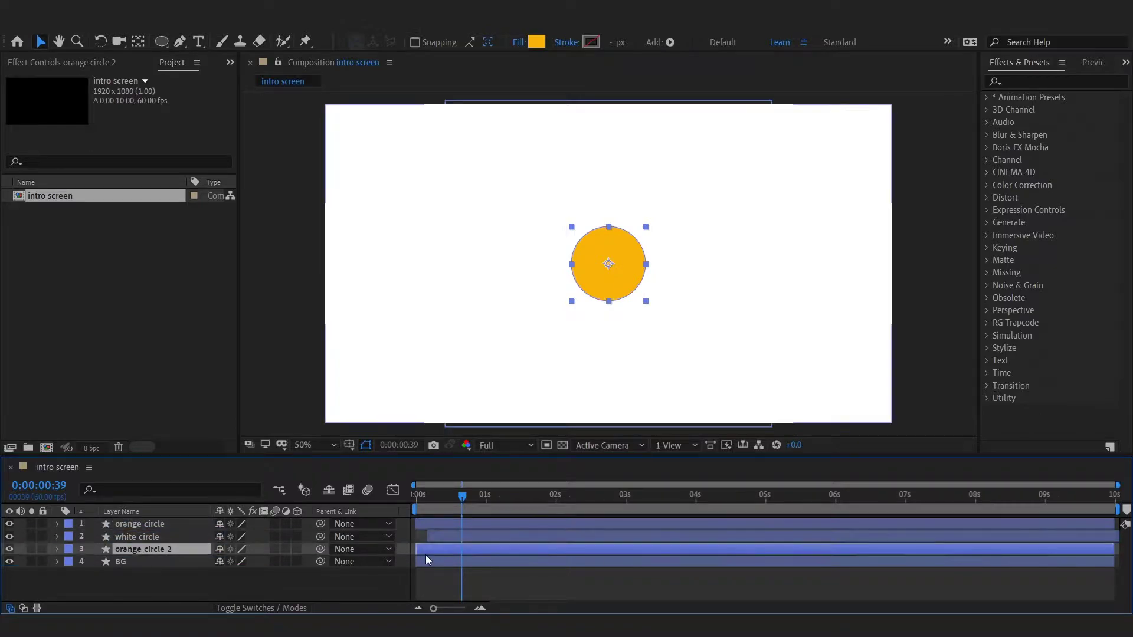
- Stagger the layers so white circle starts at about frame 20 and orange circle 2 at about frame 40
left_click(445, 503)
left_click_drag(447, 502, 489, 538)
key("alt+bracketleft")
left_click(440, 535)
key("bracketleft")
left_click(462, 572)
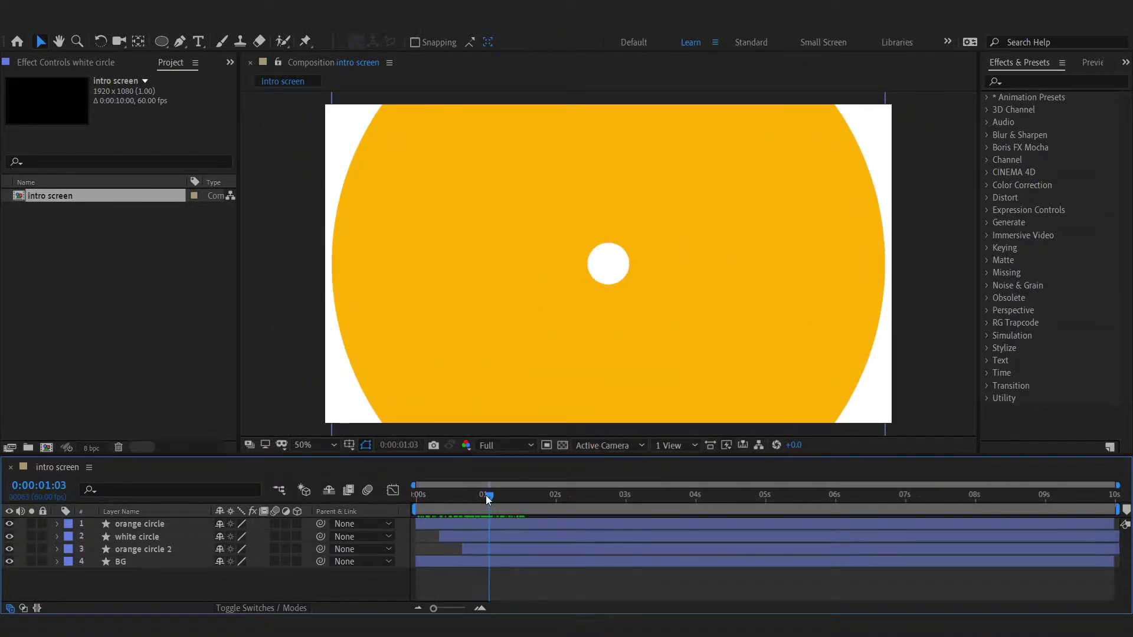
- At 1 second, set up the Pen tool with no fill and a solid stroke
left_click_drag(488, 499, 485, 499)
left_click(180, 42)
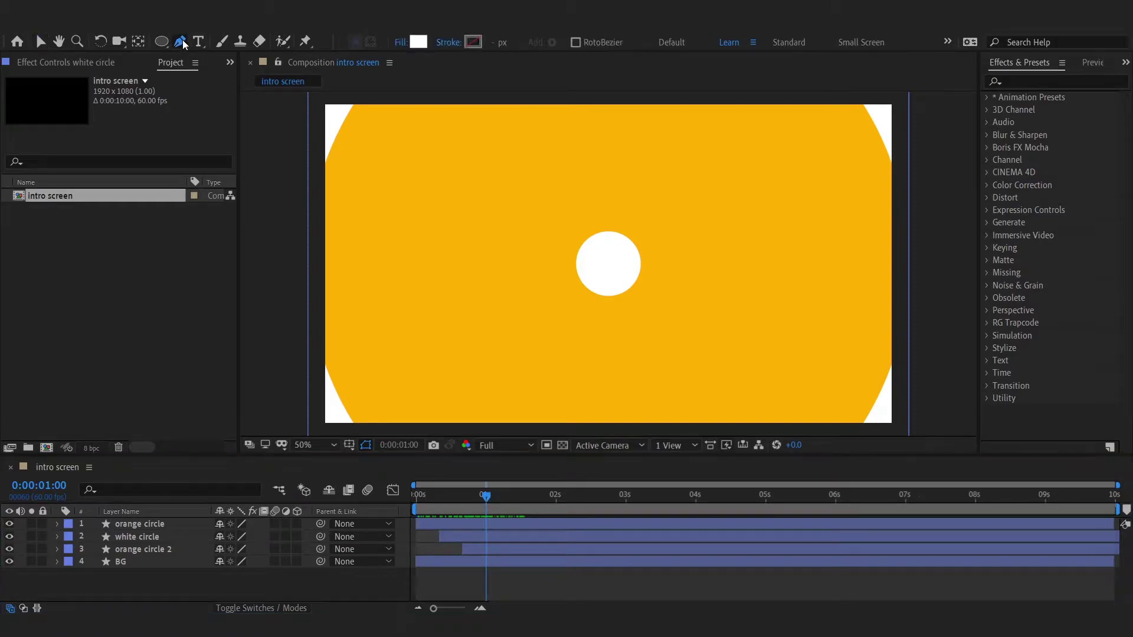
left_click(401, 42)
left_click(586, 322)
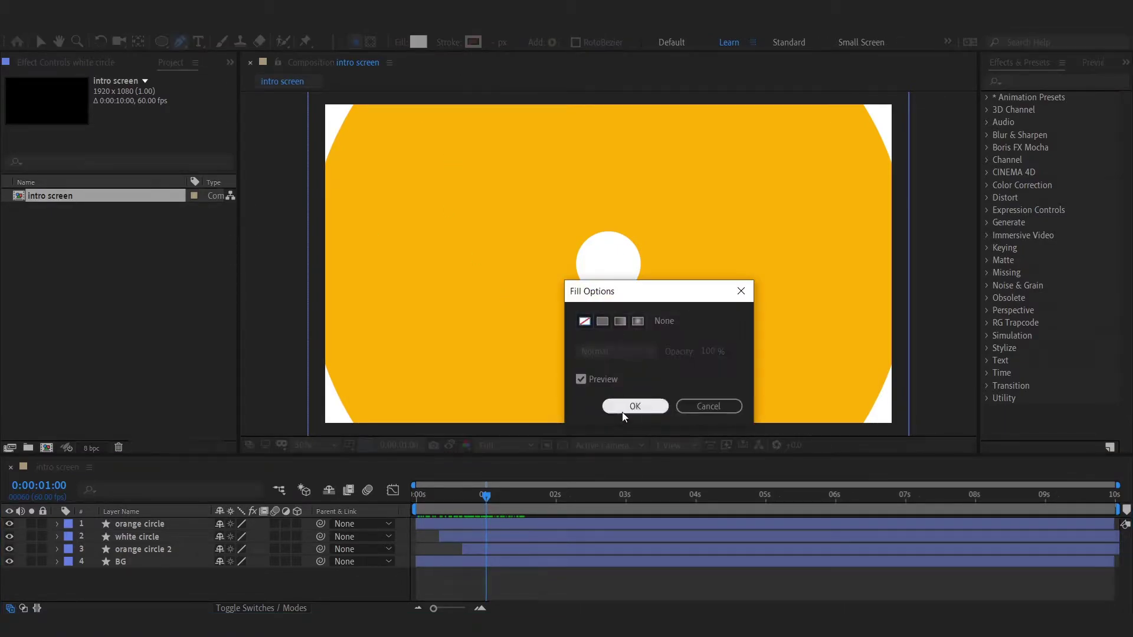
left_click(623, 408)
left_click(449, 43)
left_click(603, 321)
left_click(628, 405)
- Set the stroke colour to black (000000) and draw a horizontal line across the full width of the frame
left_click(474, 42)
type("000000")
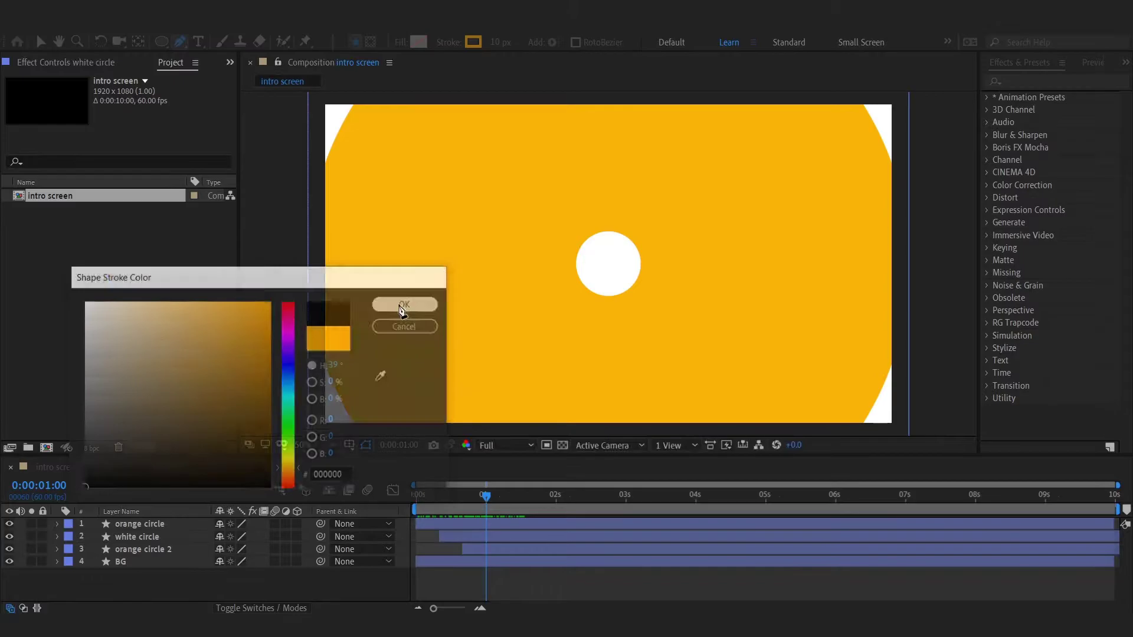
left_click(397, 304)
left_click(323, 258)
left_click(41, 42)
- Rename the new shape layer line and centre the line, with its anchor point, in the composition
right_click(138, 524)
left_click(171, 516)
type("line")
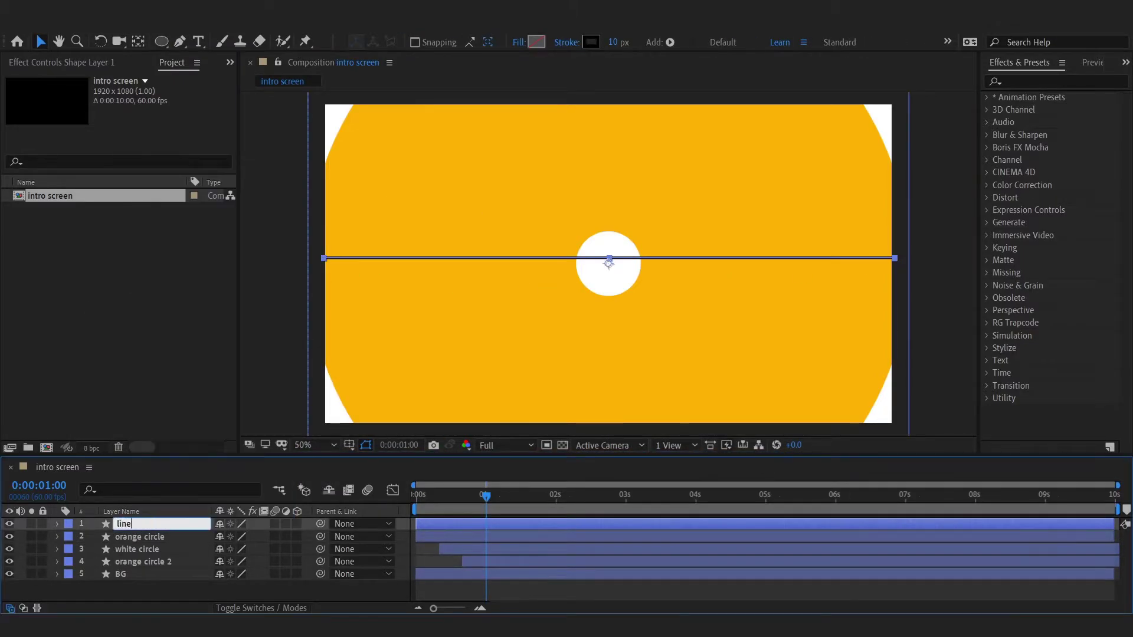
key("Return")
key("ctrl+alt+Home")
key("ctrl+Home")
- Add Trim Paths to the line layer and create keyframes for its Start and End at 1 second
left_click(56, 525)
left_click(304, 537)
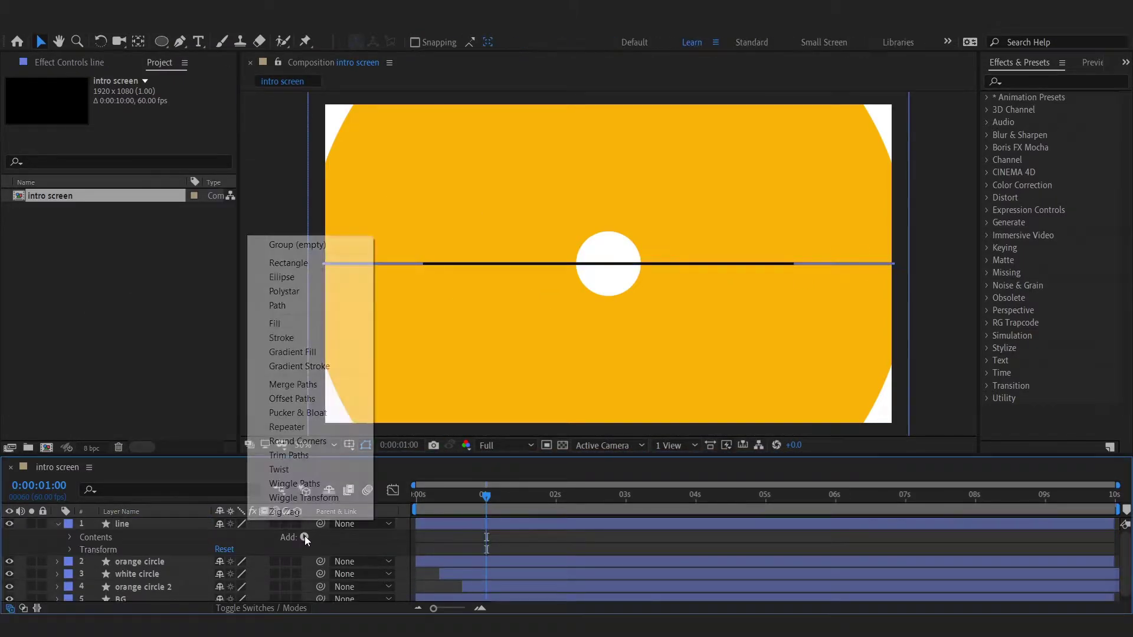
left_click(311, 455)
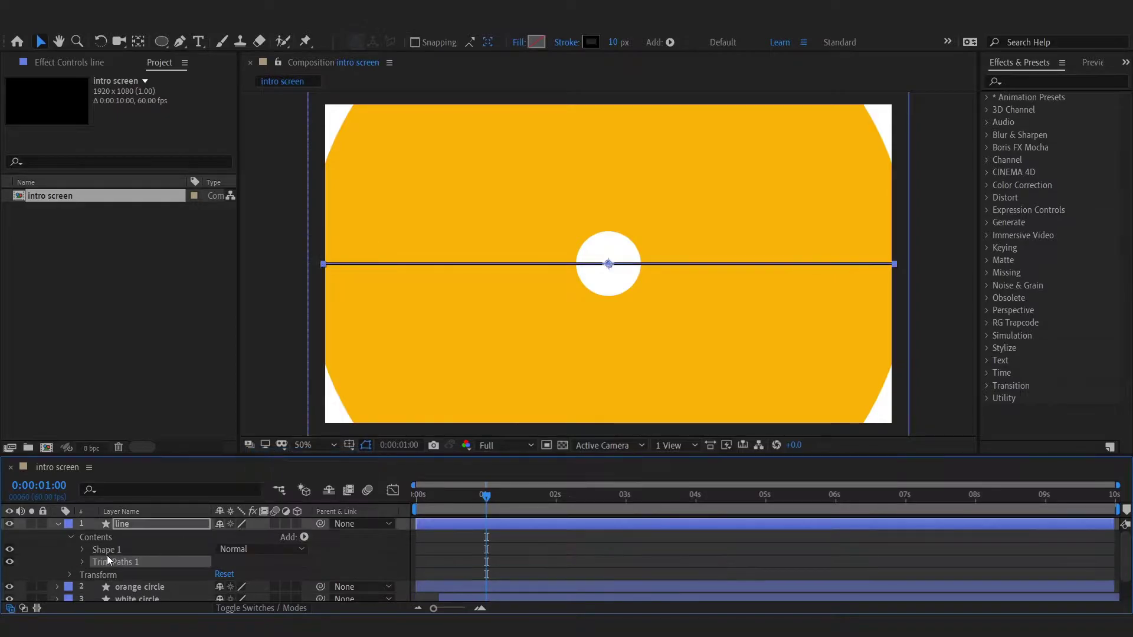
left_click(81, 564)
left_click(108, 570)
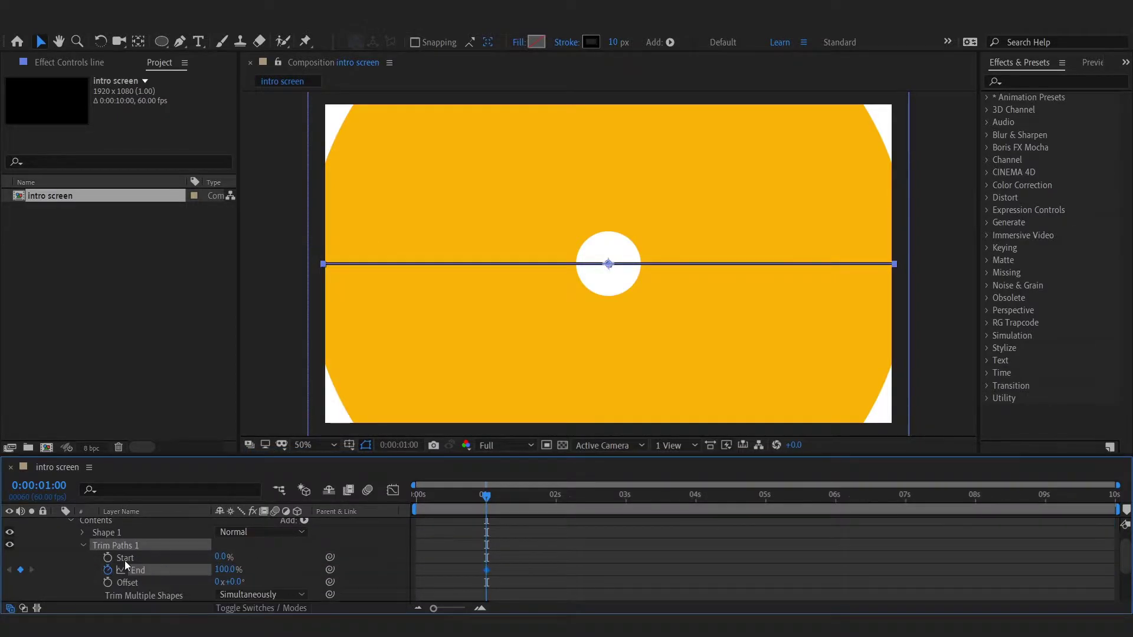
left_click(108, 557)
scroll(429, 531, "up", 1)
- Trim the line layer to begin at 1 second and set the Trim Paths End to 0% there
left_click(498, 522)
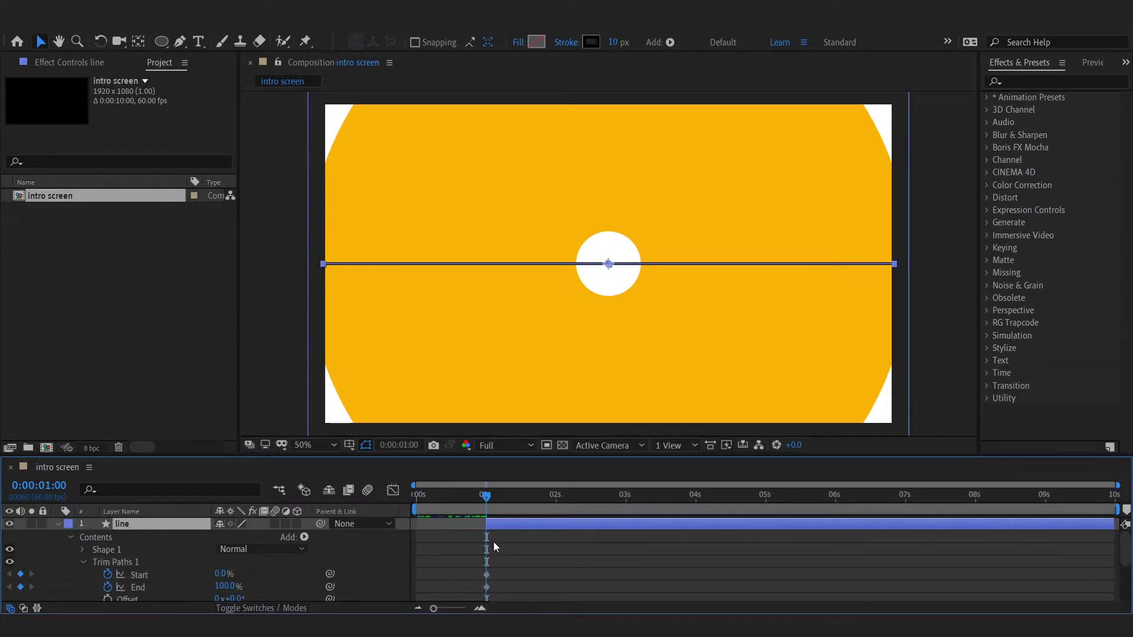
scroll(507, 525, "down", 3)
type("0")
key("Return")
- At 2 seconds, set both the Start and End of the line's Trim Paths to 50%
left_click(556, 499)
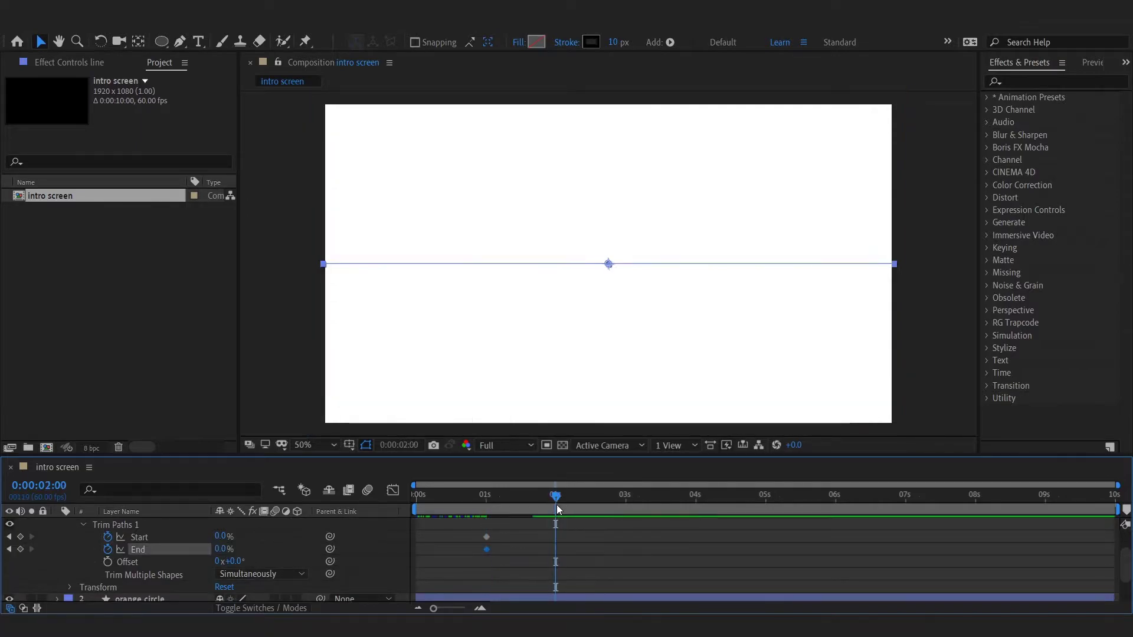
type("0")
key("Return")
- Ease all the Start and End keyframes of the line, adjust their speed curves in the graph, and preview the animation
left_click_drag(576, 531, 468, 560)
left_click(393, 491)
left_click(393, 490)
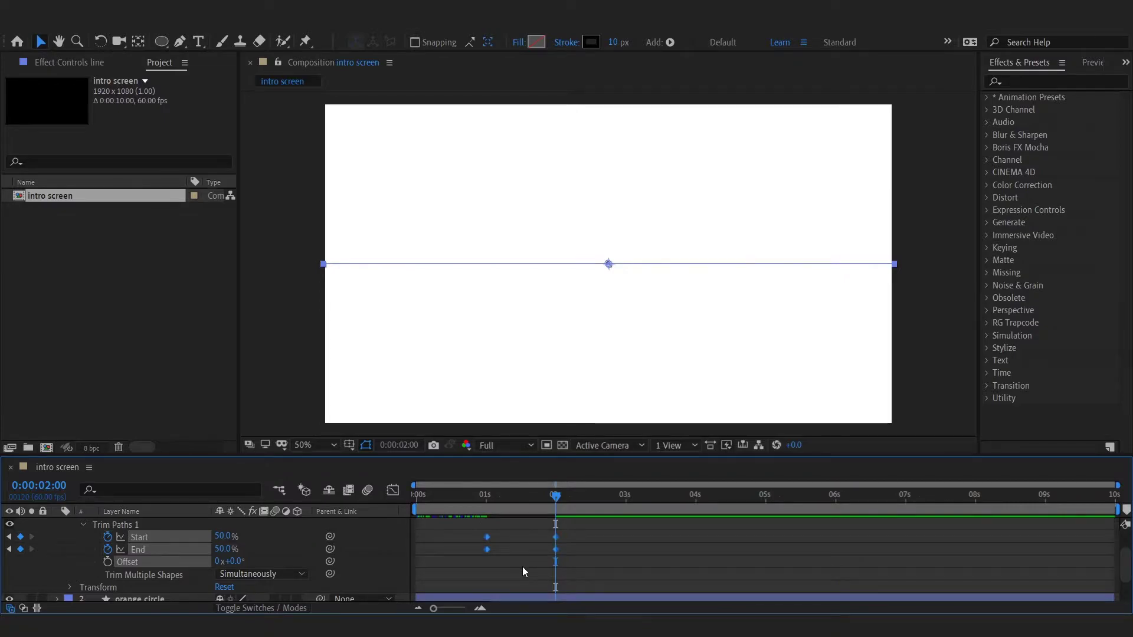
left_click(393, 491)
left_click_drag(464, 592, 549, 570)
left_click(393, 491)
left_click(457, 532)
left_click(487, 497)
key("space")
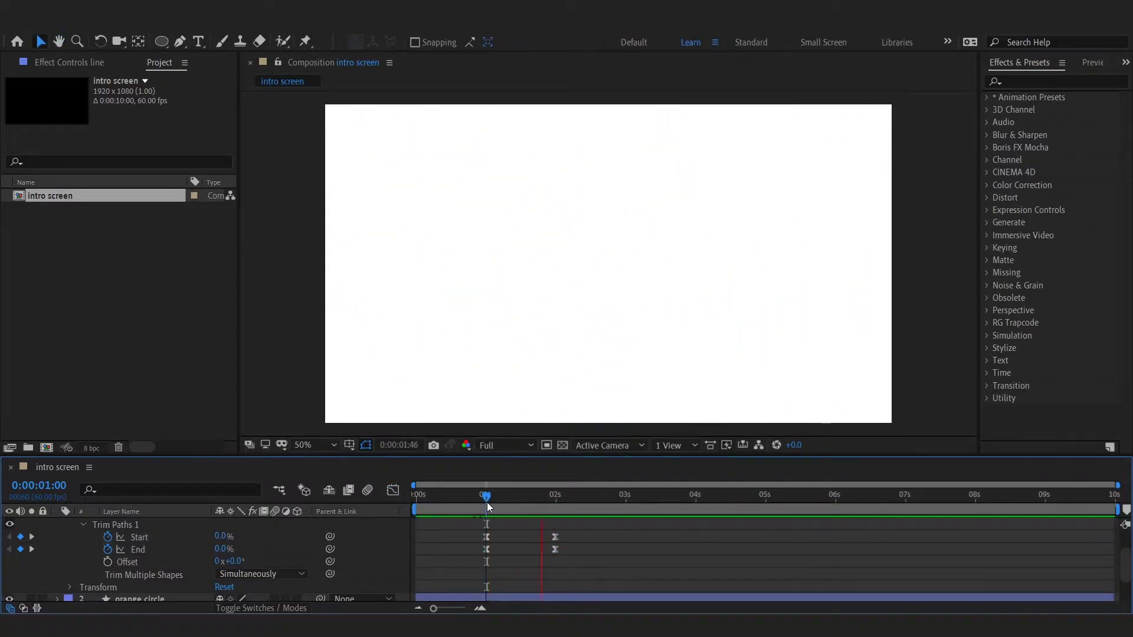
- Delay both Trim Paths Start keyframes by about 16 frames relative to the End keyframes, previewing the line's motion
left_click_drag(486, 498, 498, 500)
scroll(498, 537, "up", 2)
left_click_drag(472, 568, 569, 578)
left_click_drag(508, 501, 539, 522)
key("space")
key("space")
key("space")
left_click_drag(569, 575, 576, 576)
left_click(627, 592)
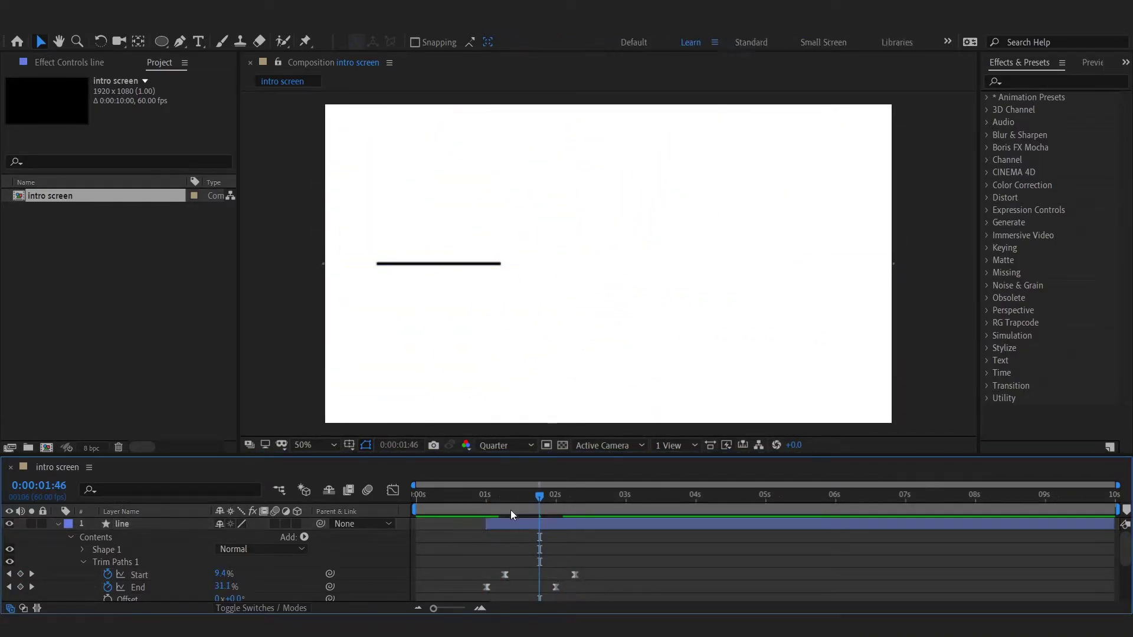
- Preview the line animation and trim the line layer's end to 0:00:02:16, at its last Start keyframe
key("space")
left_click_drag(509, 503, 546, 535)
key("space")
key("space")
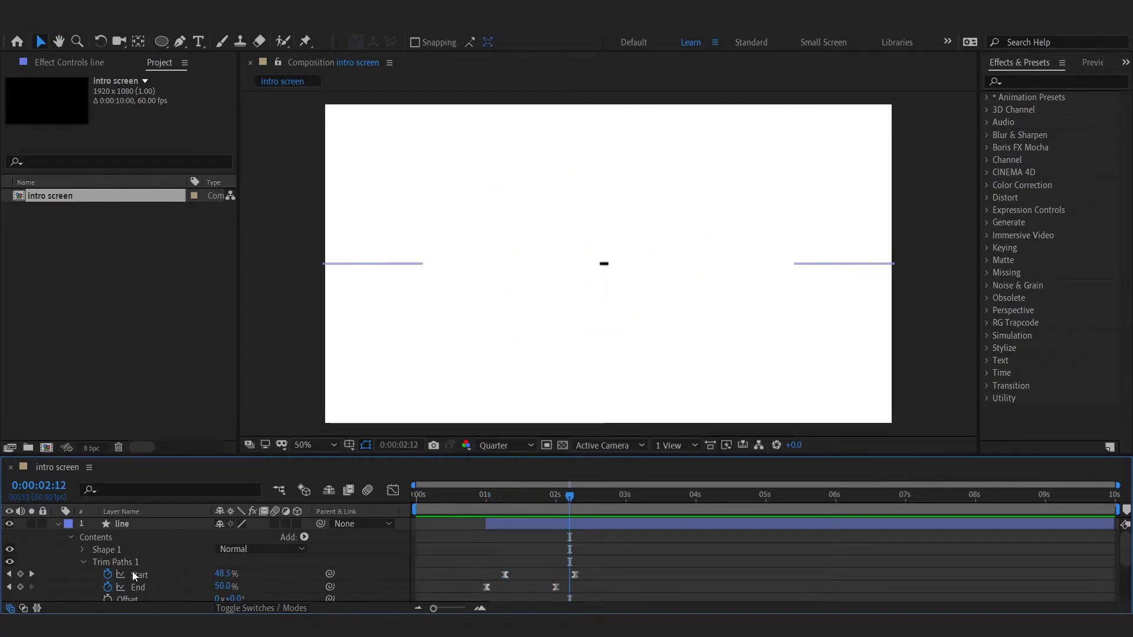
left_click(561, 526)
key("alt+bracketright")
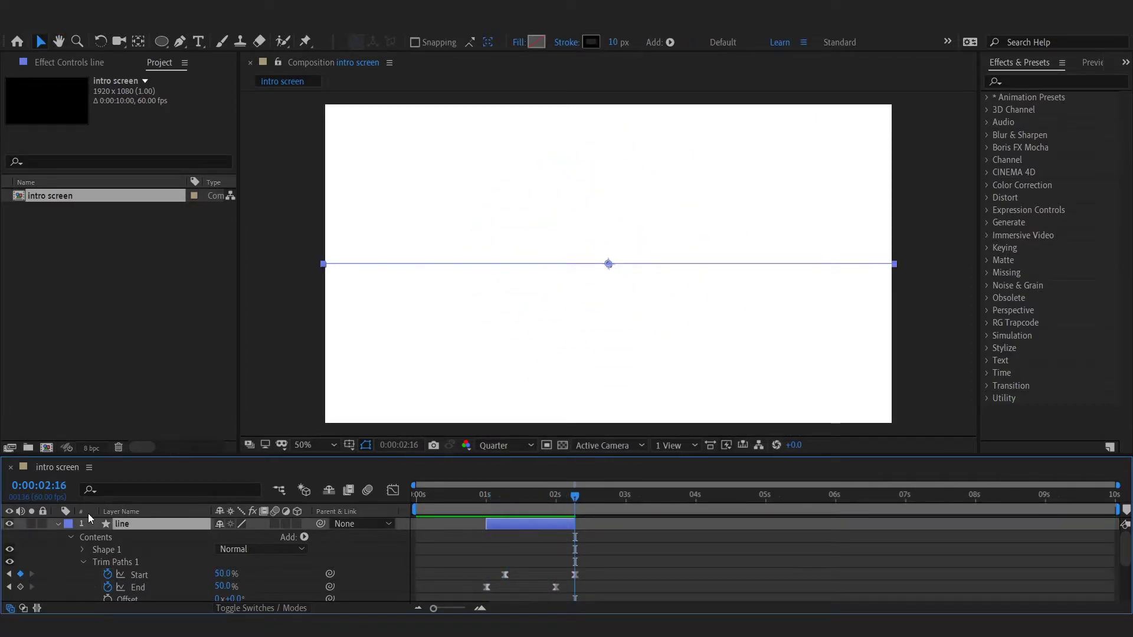
- Duplicate the line layer, flip the copy horizontally so it enters from the opposite side, and preview both lines meeting
left_click(57, 524)
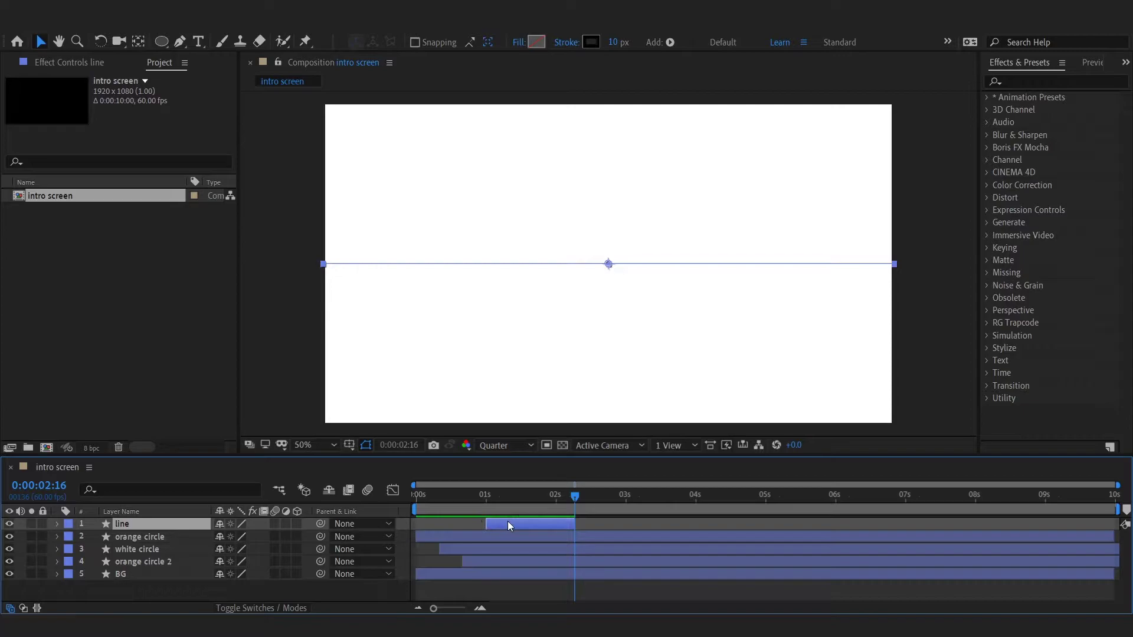
key("ctrl+d")
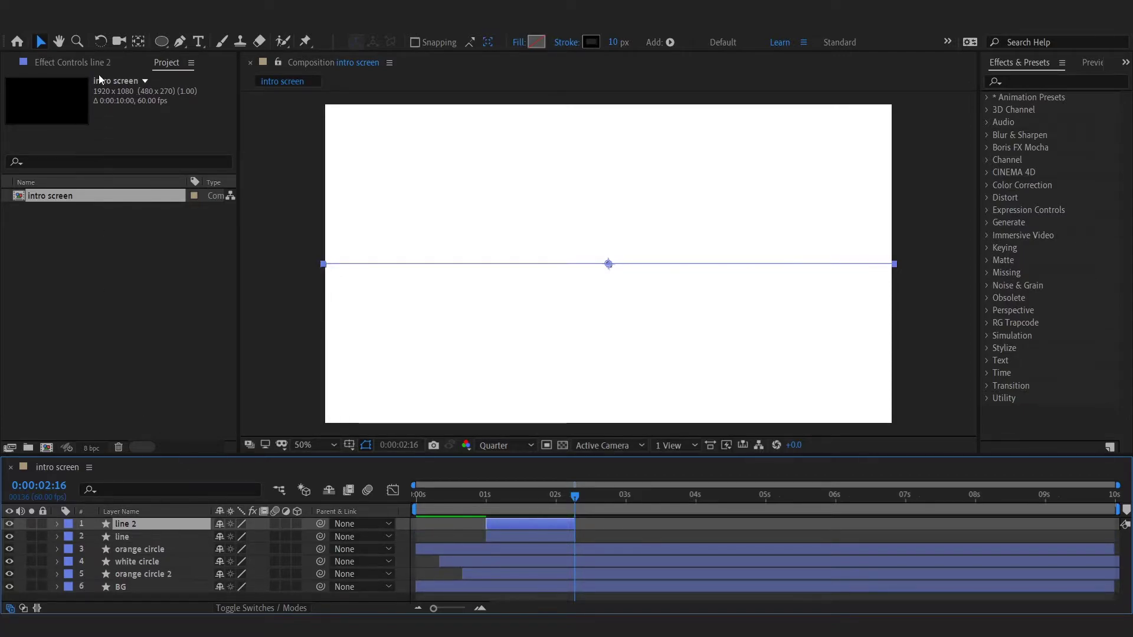
left_click(524, 499)
left_click(113, 28)
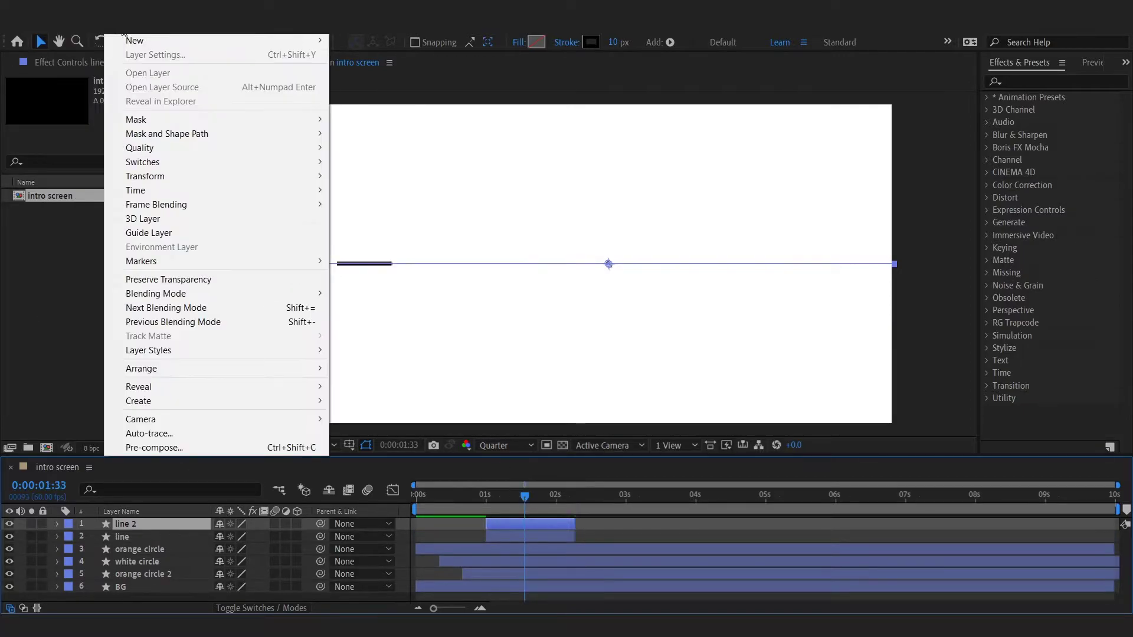
mouse_move(144, 176)
left_click(383, 284)
left_click(587, 528)
left_click_drag(501, 499, 571, 534)
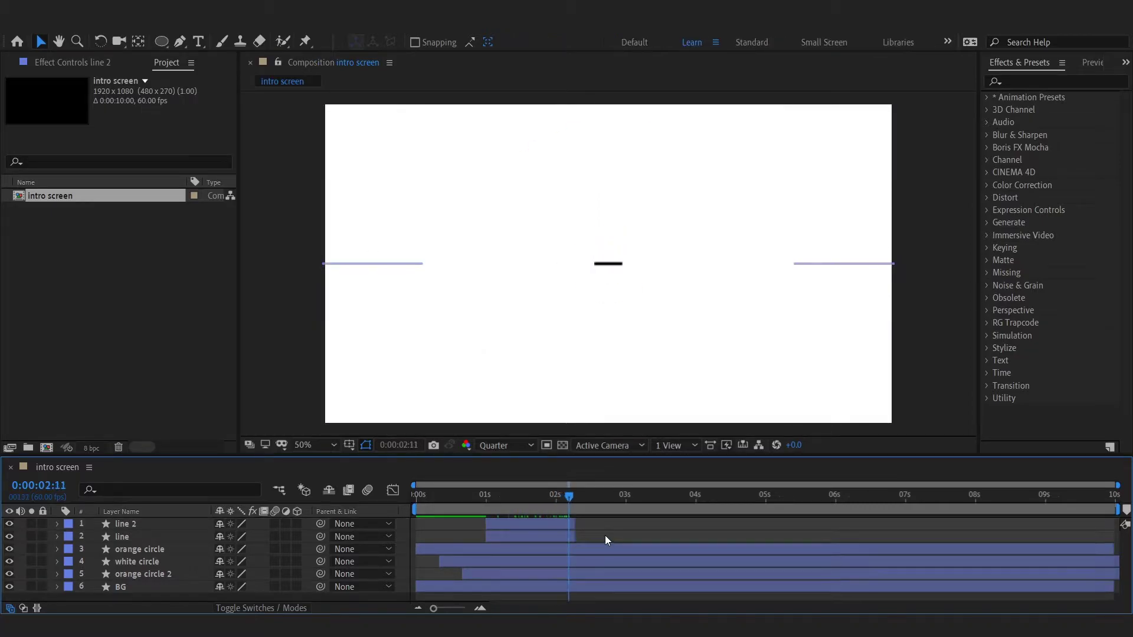
- Draw an ellipse-tool circle near the centre, name its layer "wave circle", and centre its anchor point and position in the composition
left_click(160, 42)
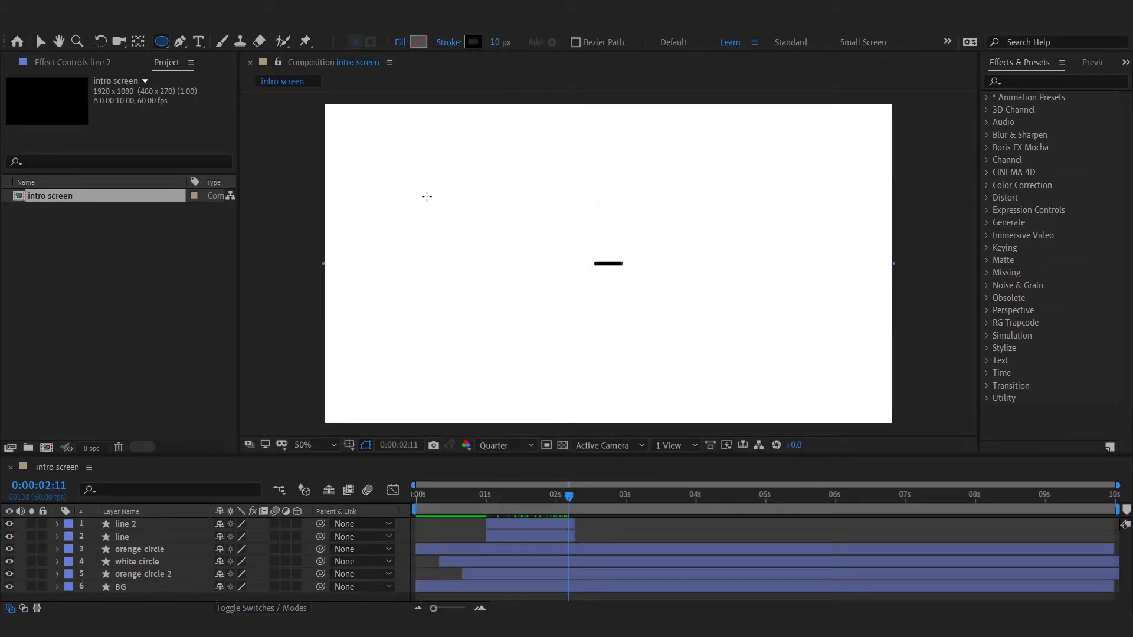
left_click_drag(551, 223, 658, 331)
key("v")
key("Return")
type("wave circle")
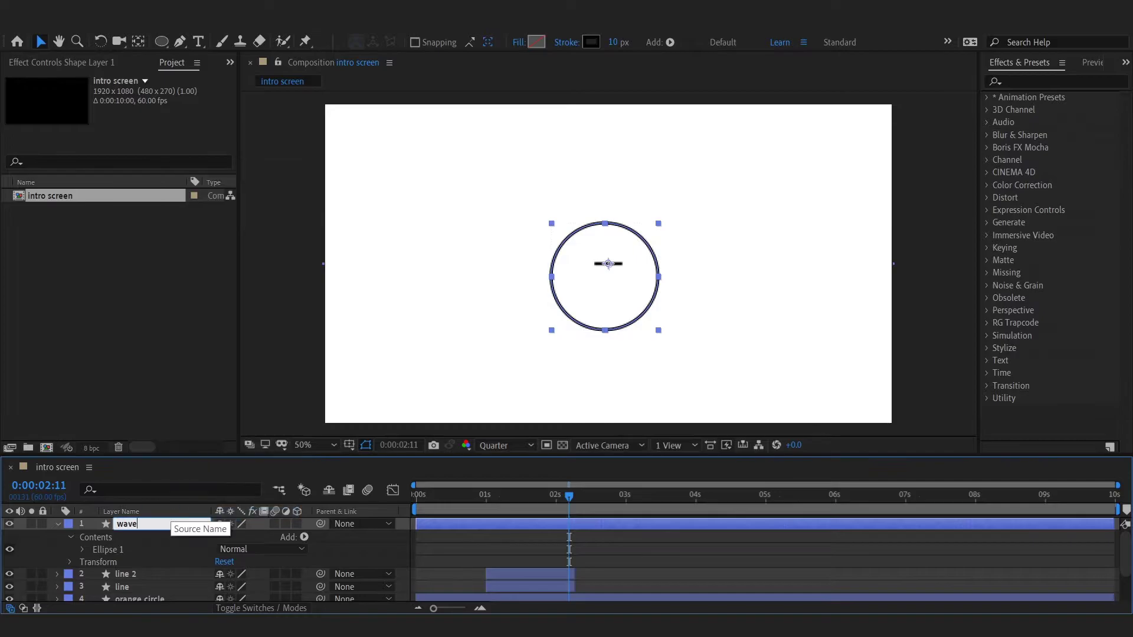
key("Return")
key("ctrl+alt+Home")
key("ctrl+Home")
left_click(907, 108)
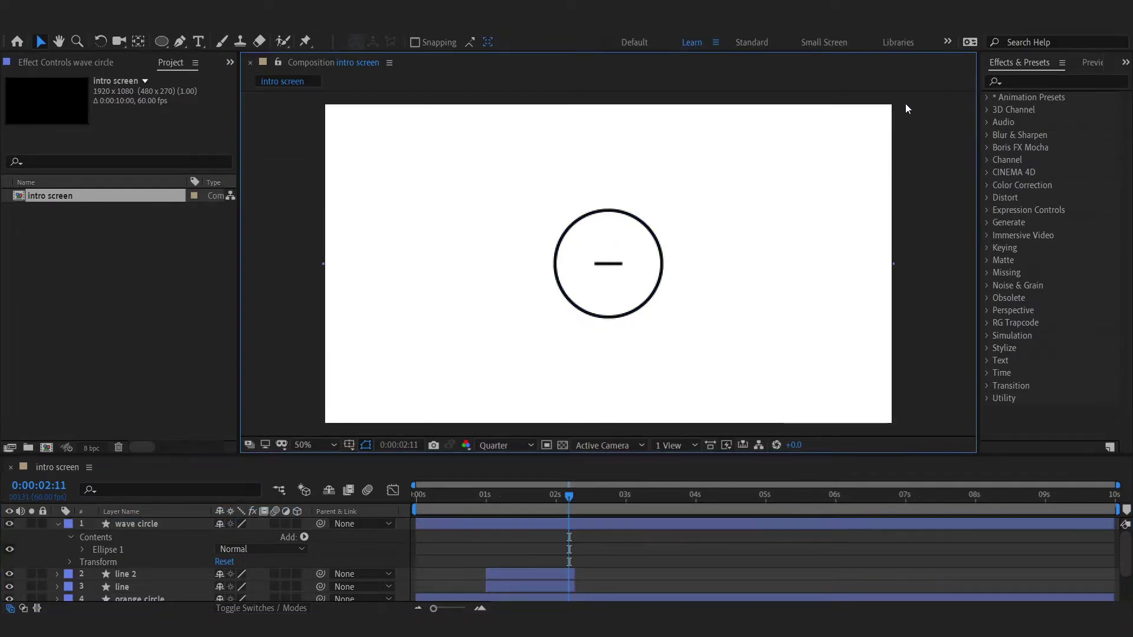
- Start the wave circle layer at 0:00:02:00 and add a Scale keyframe there
left_click(555, 505)
left_click(555, 524)
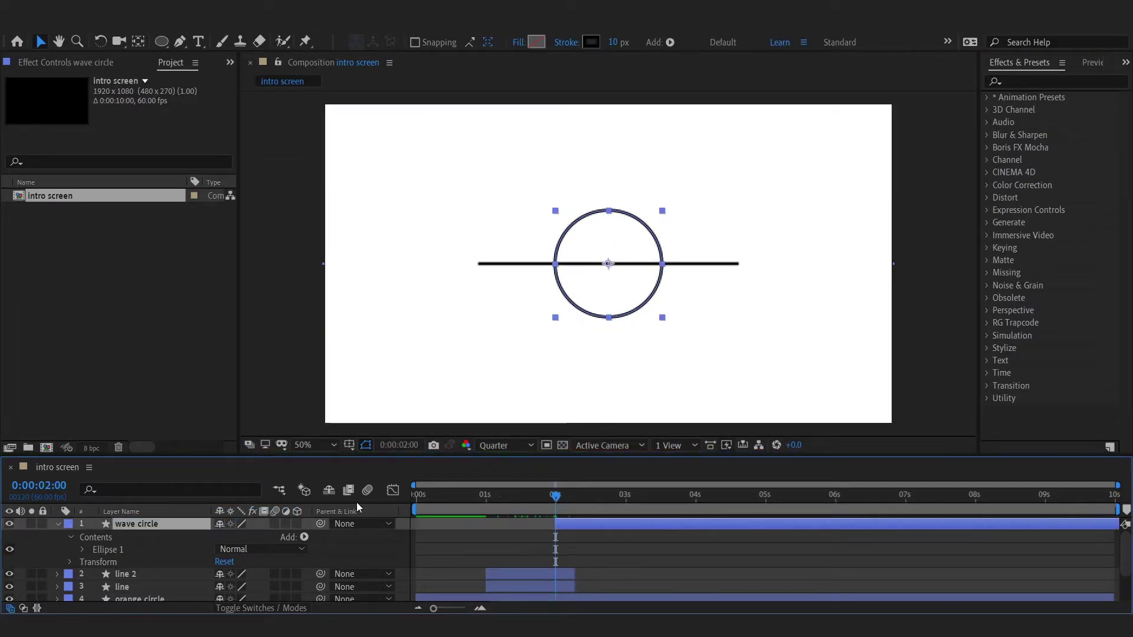
key("s")
left_click(94, 536)
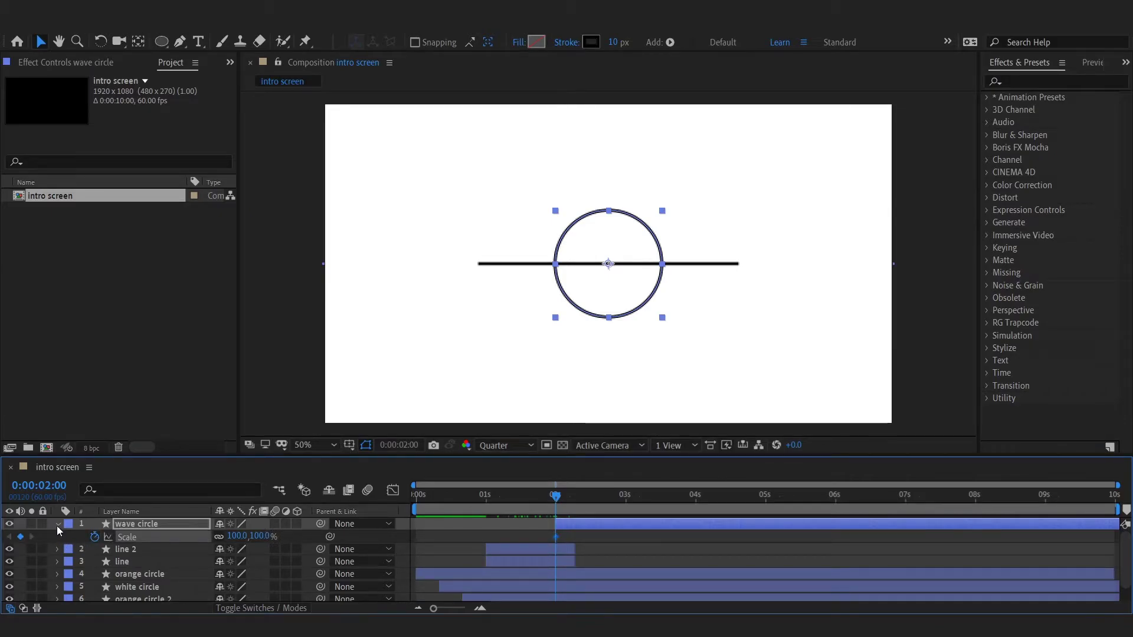
- Keyframe the wave circle's Stroke Width at 2 seconds, setting Scale to 0% and Stroke Width to 118
left_click(58, 525)
left_click(58, 524)
left_click(84, 549)
left_click(96, 574)
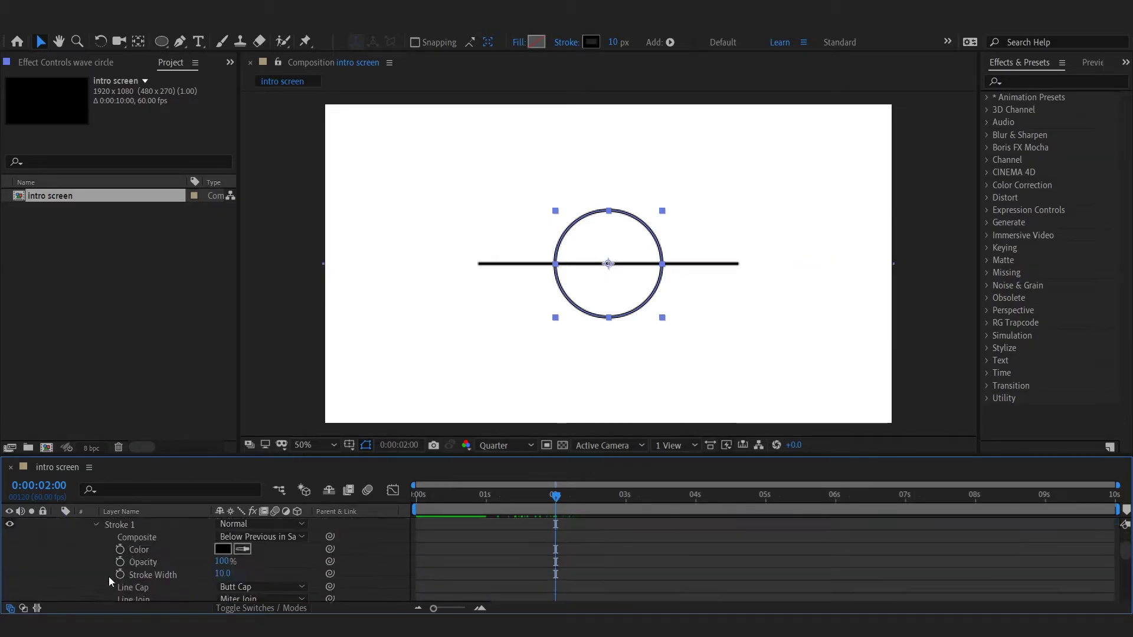
left_click(120, 574)
key("u")
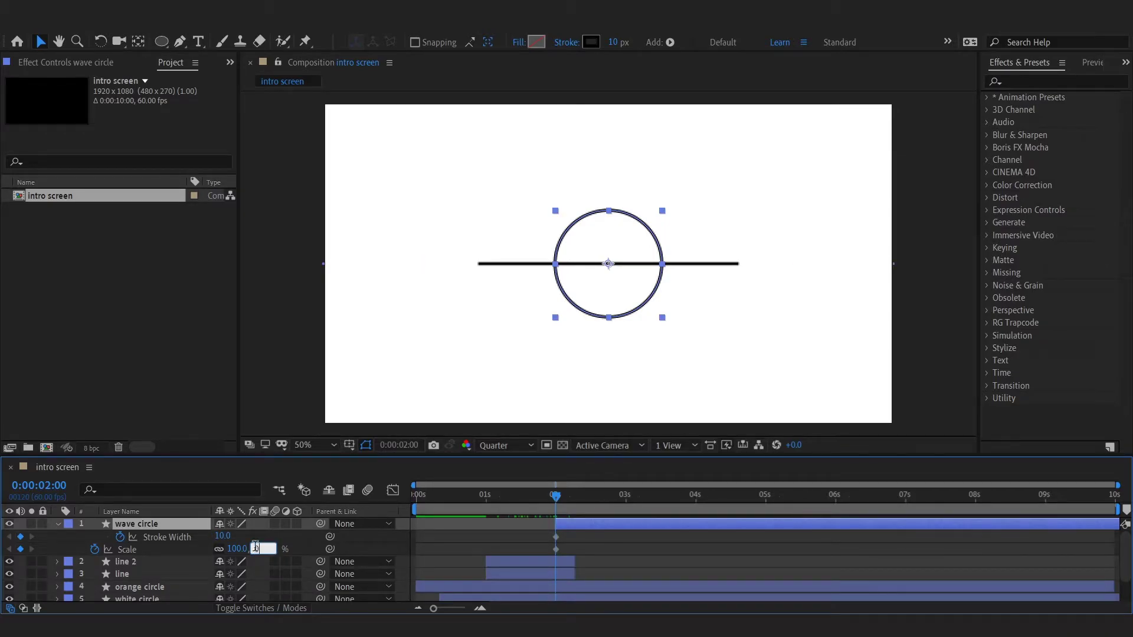
key("Return")
left_click_drag(223, 537, 290, 535)
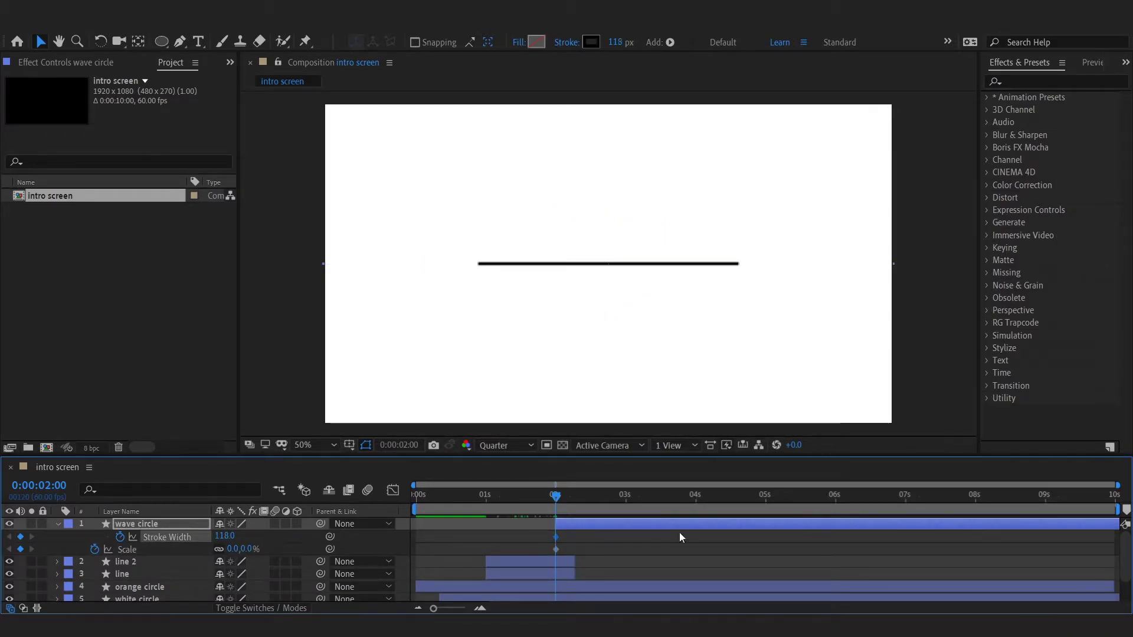
- At 0:00:03:00, set the wave circle's Stroke Width to 10 and its Scale to 100%
left_click(627, 497)
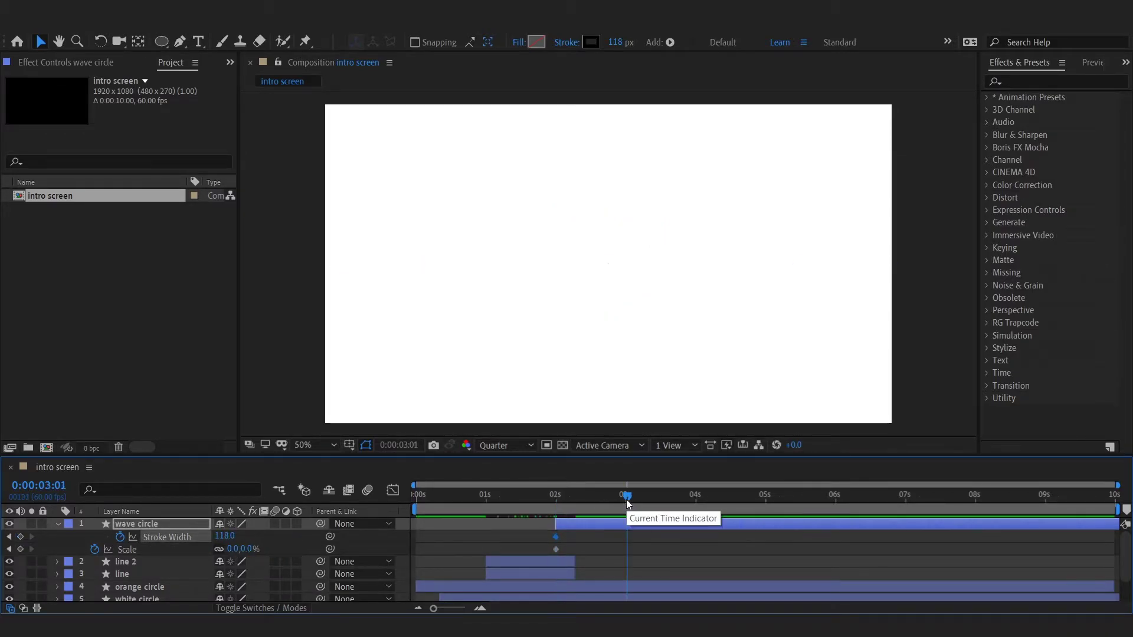
type("10")
left_click(663, 557)
left_click(663, 557)
left_click_drag(253, 549, 292, 550)
left_click(253, 549)
type("100")
left_click(671, 543)
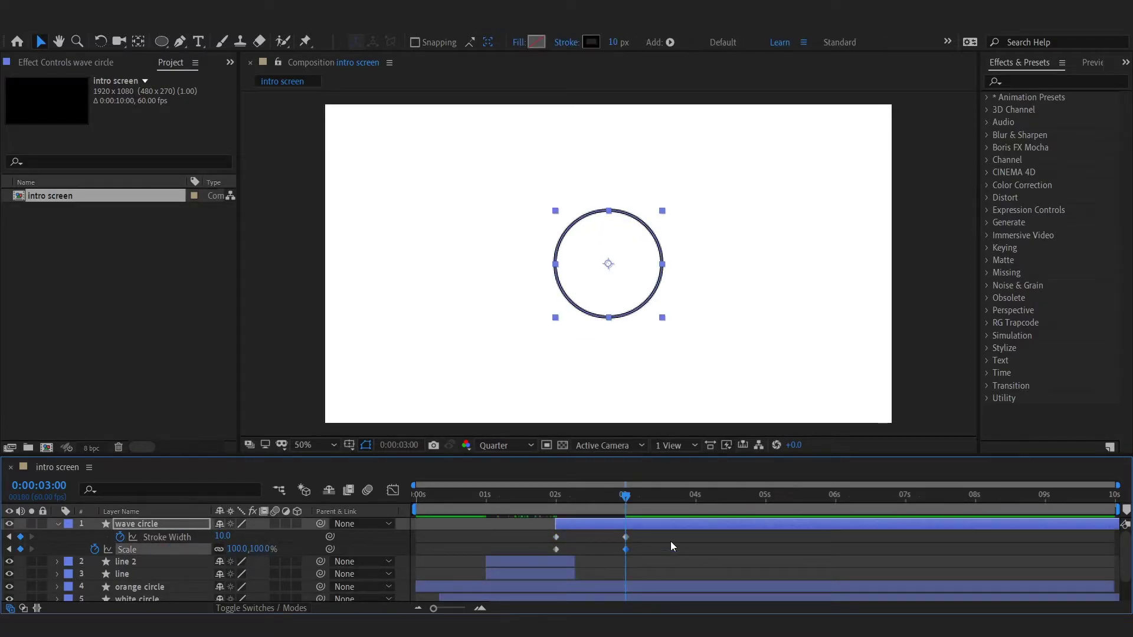
- Ease all Stroke Width and Scale keyframes of the wave circle and adjust their speed curves in the graph
mouse_move(648, 531)
left_mouse_down()
mouse_move(551, 557)
mouse_move(538, 550)
left_mouse_up()
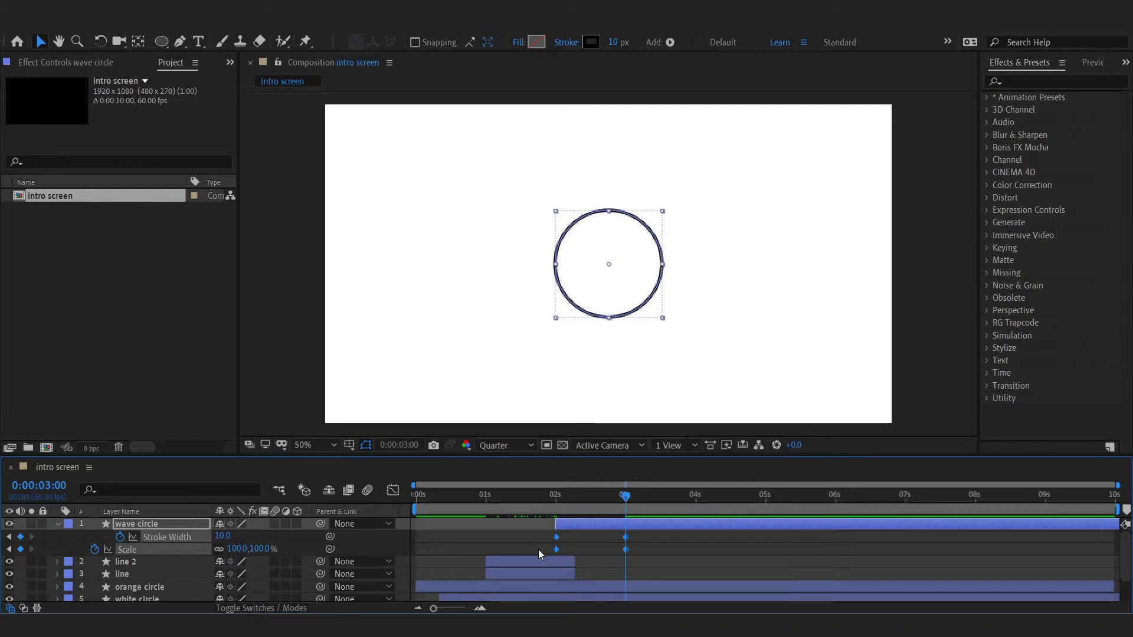
left_click(392, 491)
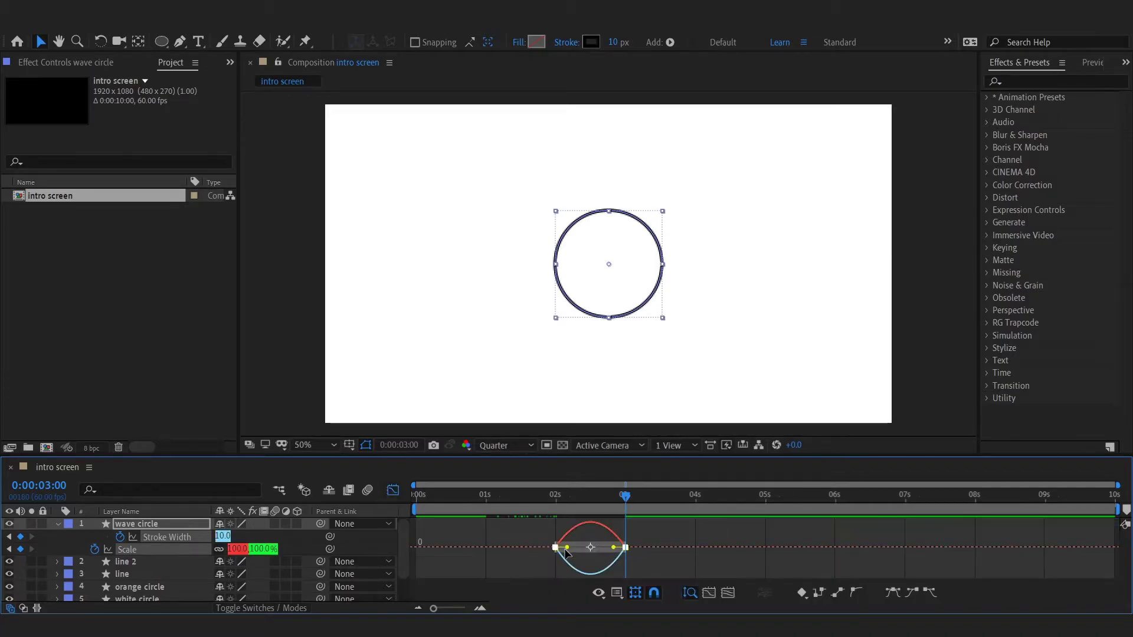
left_click_drag(586, 552, 571, 553)
left_click(392, 490)
left_click(386, 533)
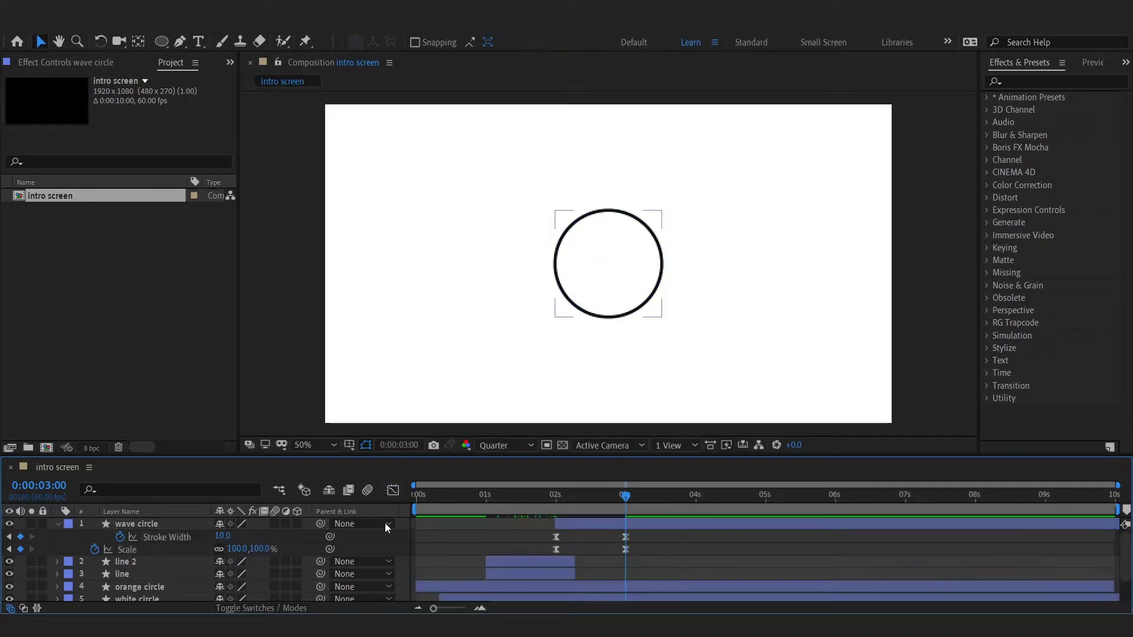
left_click(57, 524)
- Preview the wave circle and shift its layer slightly so it starts just before 2 seconds
left_click(550, 500)
key("space")
mouse_move(550, 499)
left_mouse_down()
mouse_move(572, 505)
mouse_move(564, 523)
mouse_move(553, 497)
mouse_move(570, 505)
left_mouse_up()
left_click(594, 537)
left_click_drag(580, 523, 614, 524)
left_click(589, 536)
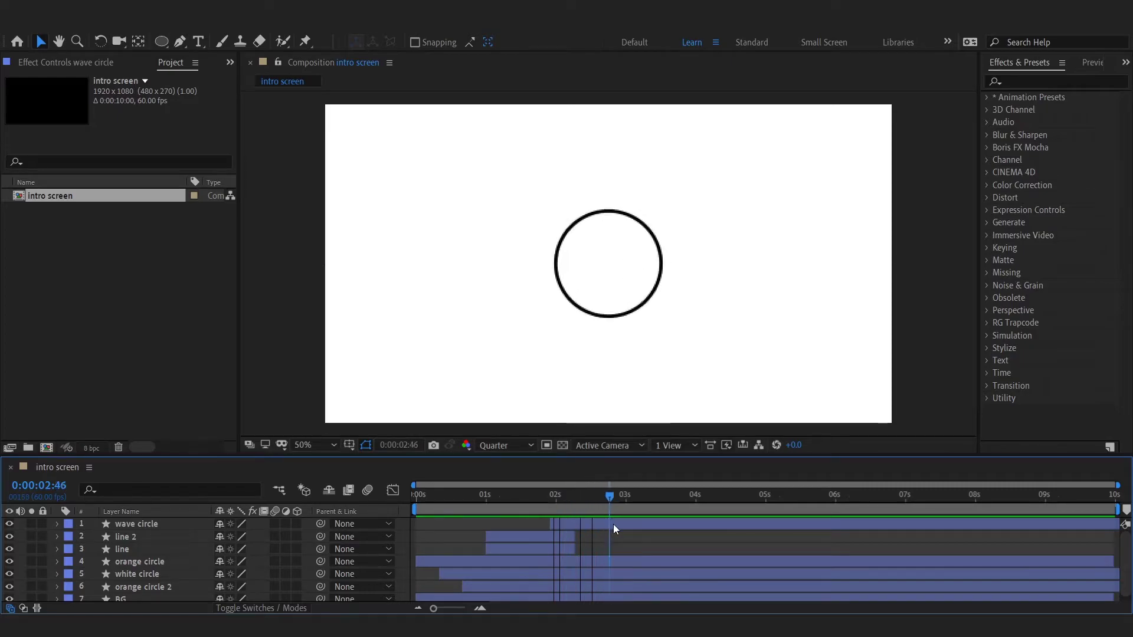
- Duplicate the wave circle layer and rename the copy "fill circle"
left_click(140, 524)
key("ctrl+d")
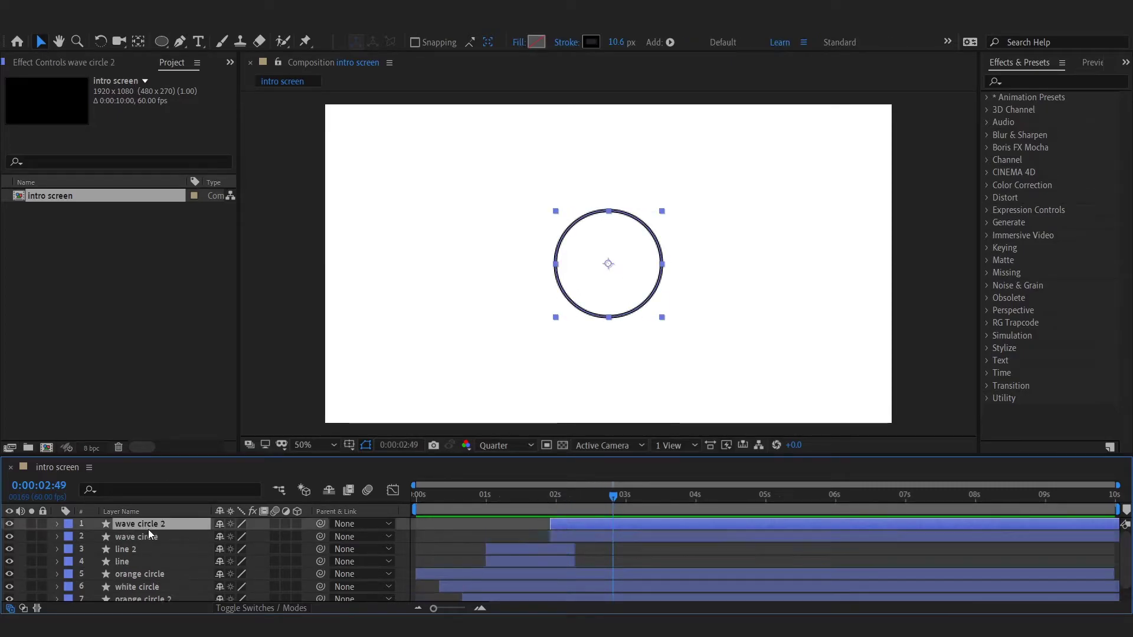
right_click(145, 529)
left_click(175, 522)
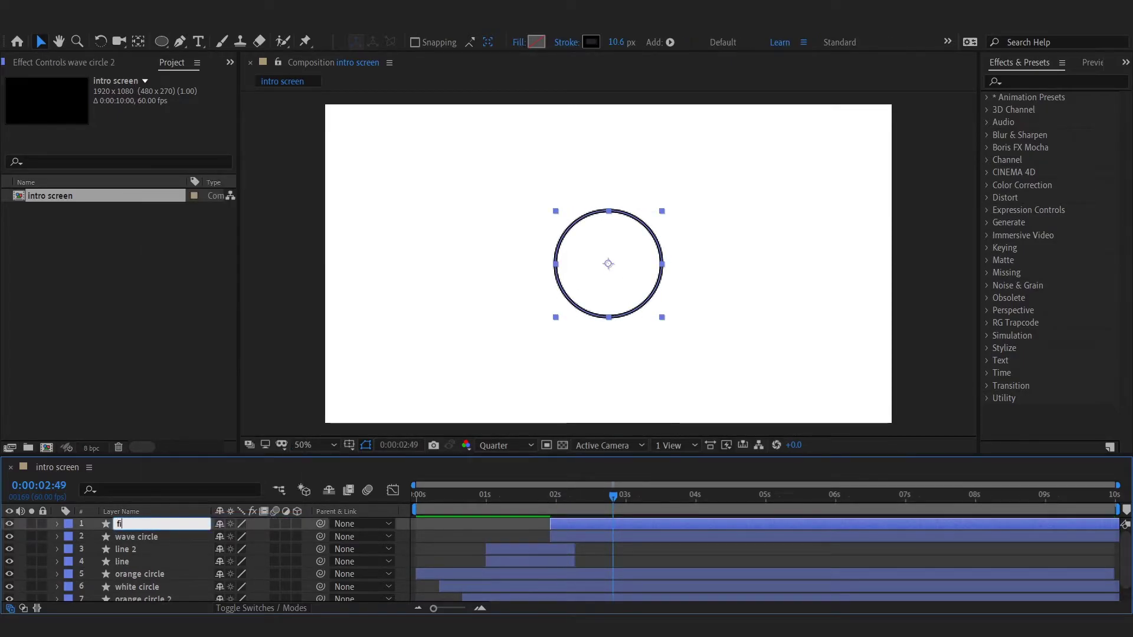
- Reveal the fill circle's keyframes and remove its Stroke Width animation at full size
key("u")
left_click_drag(613, 497, 624, 512)
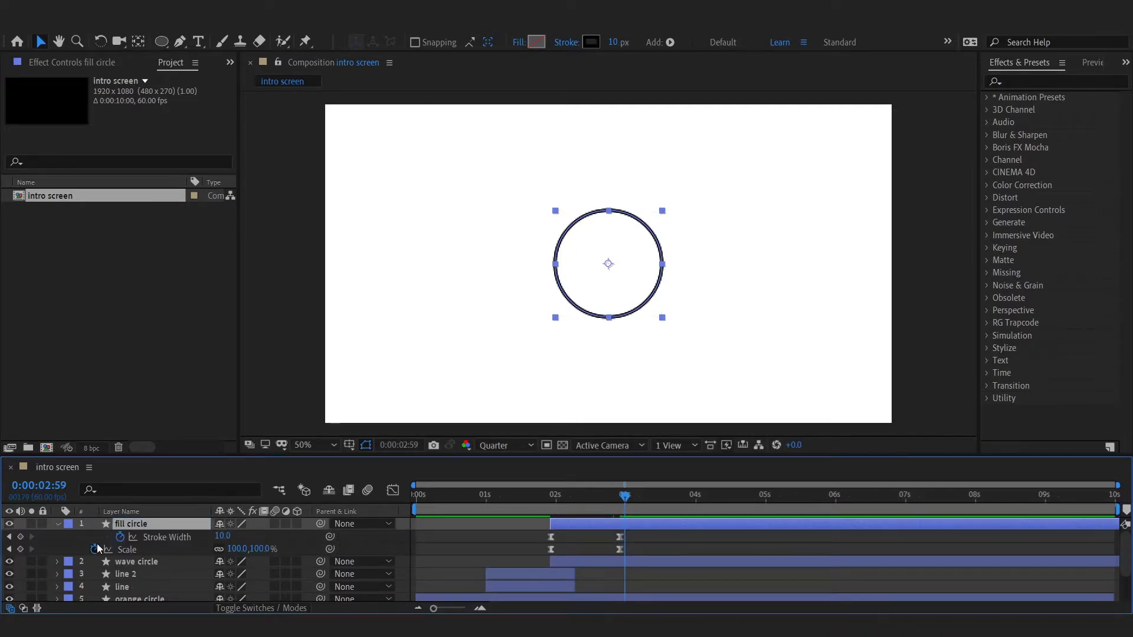
left_click(120, 537)
- Set the fill circle's fill colour to 000000 and its stroke to None
left_click(153, 524)
left_click(537, 42)
type("000000")
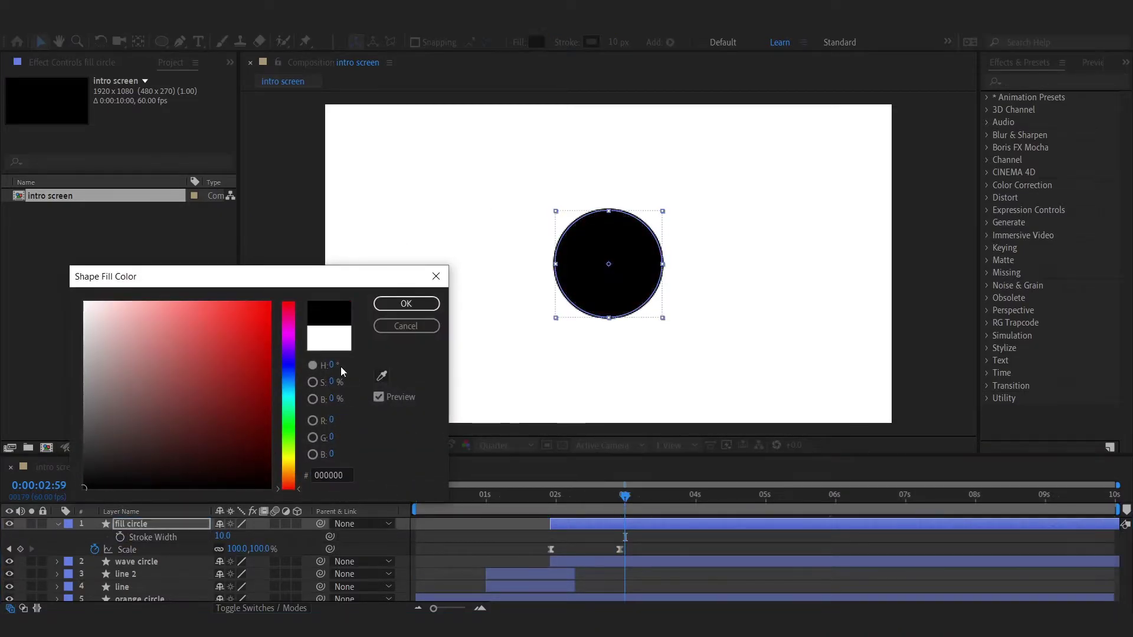
left_click(404, 305)
left_click(568, 42)
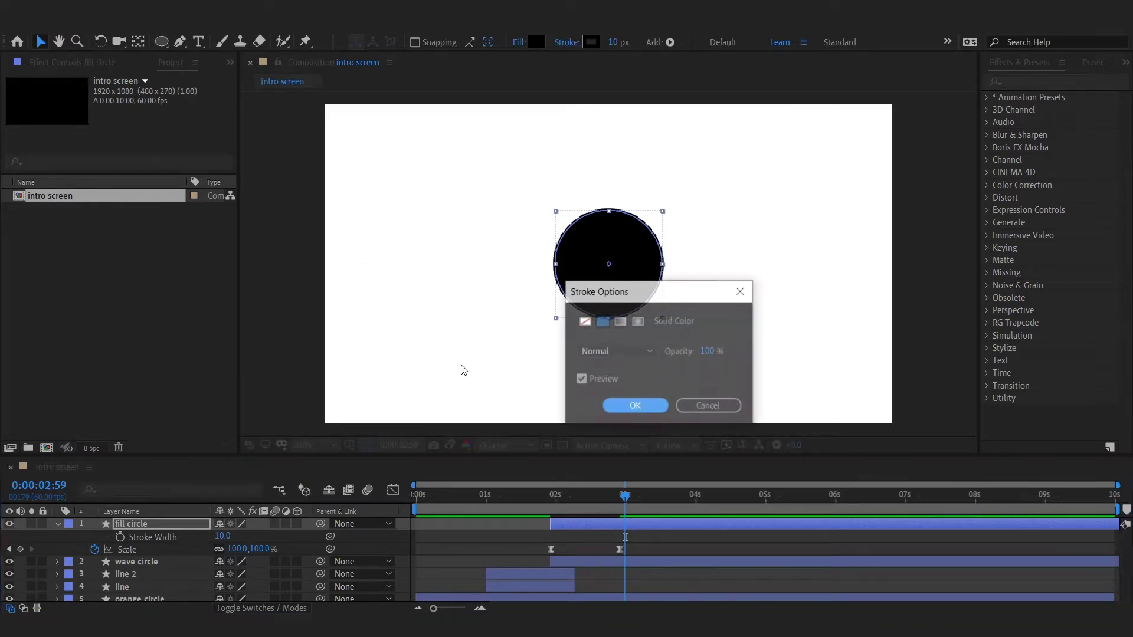
left_click(579, 318)
left_click(632, 405)
left_click(357, 541)
- Delay the fill circle layer so it starts at 0:00:02:55, at the wave circle's last keyframes
key("u")
left_click_drag(549, 498, 594, 508)
left_click_drag(592, 524, 640, 525)
left_click(626, 537)
left_click_drag(594, 494, 612, 501)
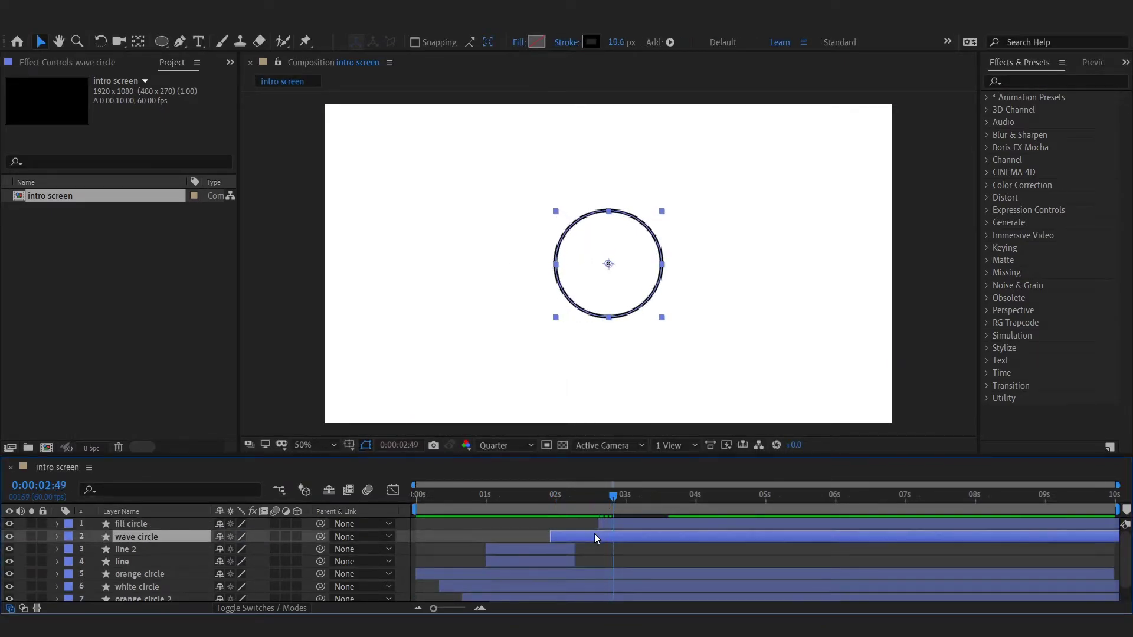
key("u")
left_click(33, 561)
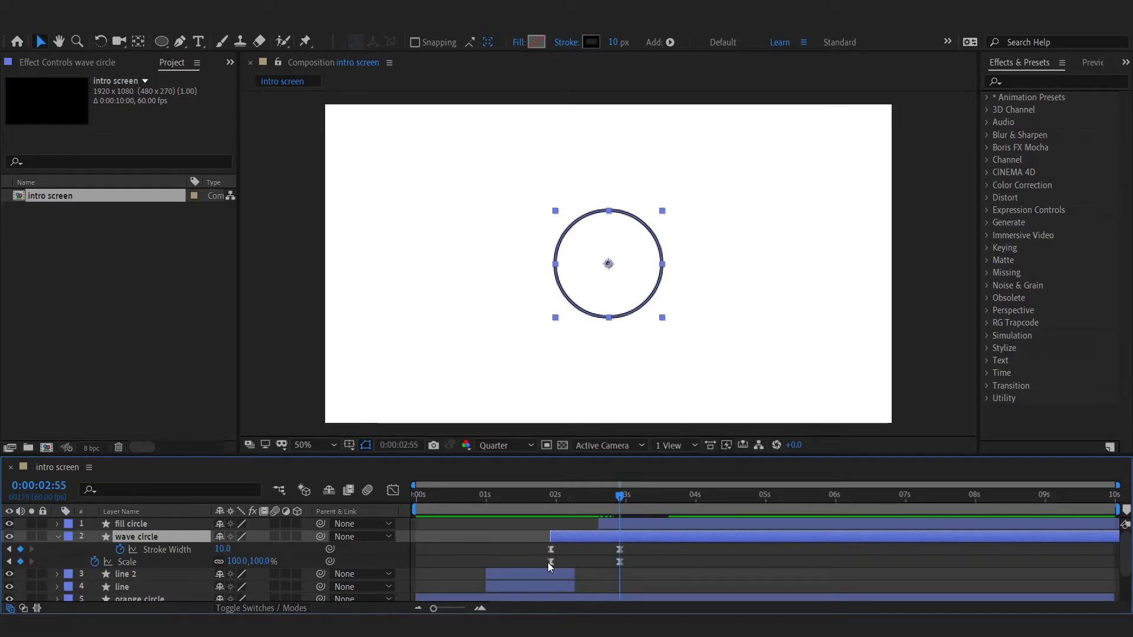
left_click_drag(625, 523, 645, 524)
- Set the wave circle's Scale to 0% at 0:00:04:00 and check its speed curve in the graph
left_click(695, 505)
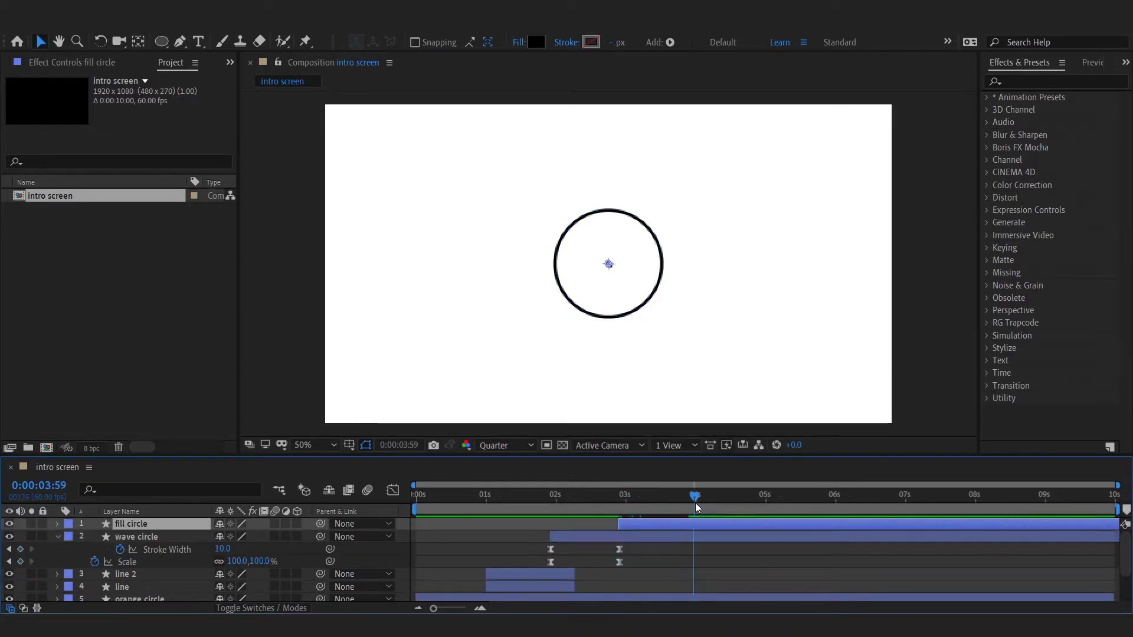
left_click(695, 504)
key("Return")
left_click_drag(706, 558, 706, 527)
left_click(695, 562)
key("shift+F3")
key("shift+F3")
- Move the fill circle layer to start at about 0:00:03:30, while the wave circle shrinks, and preview the transition
left_click(674, 551)
left_click(665, 525)
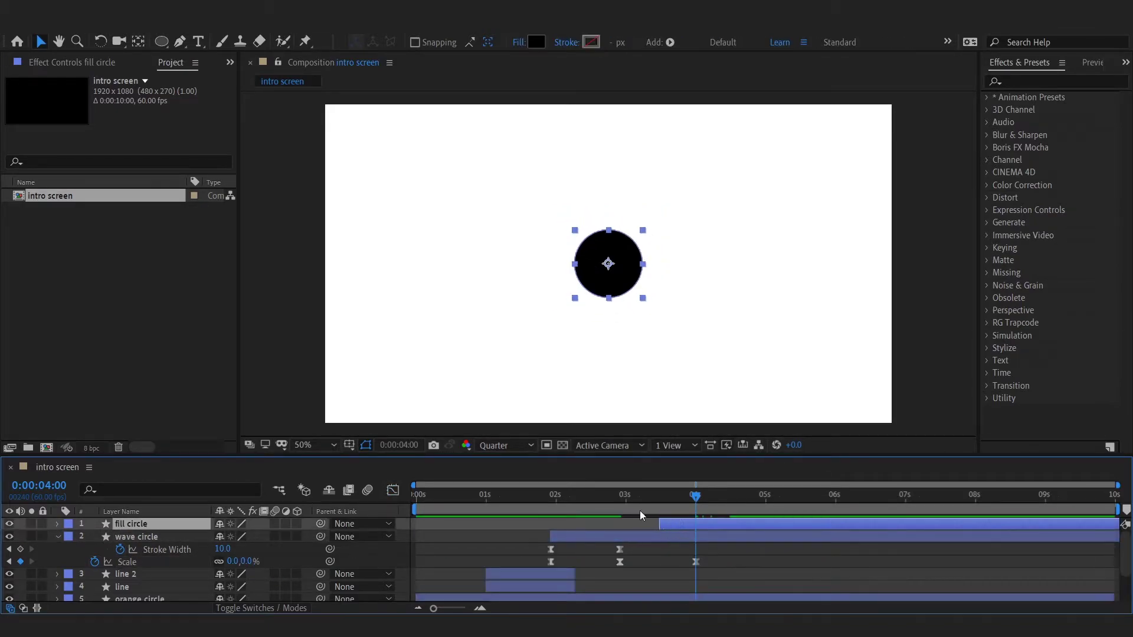
left_click_drag(623, 499, 742, 525)
key("space")
left_click(654, 522)
key("space")
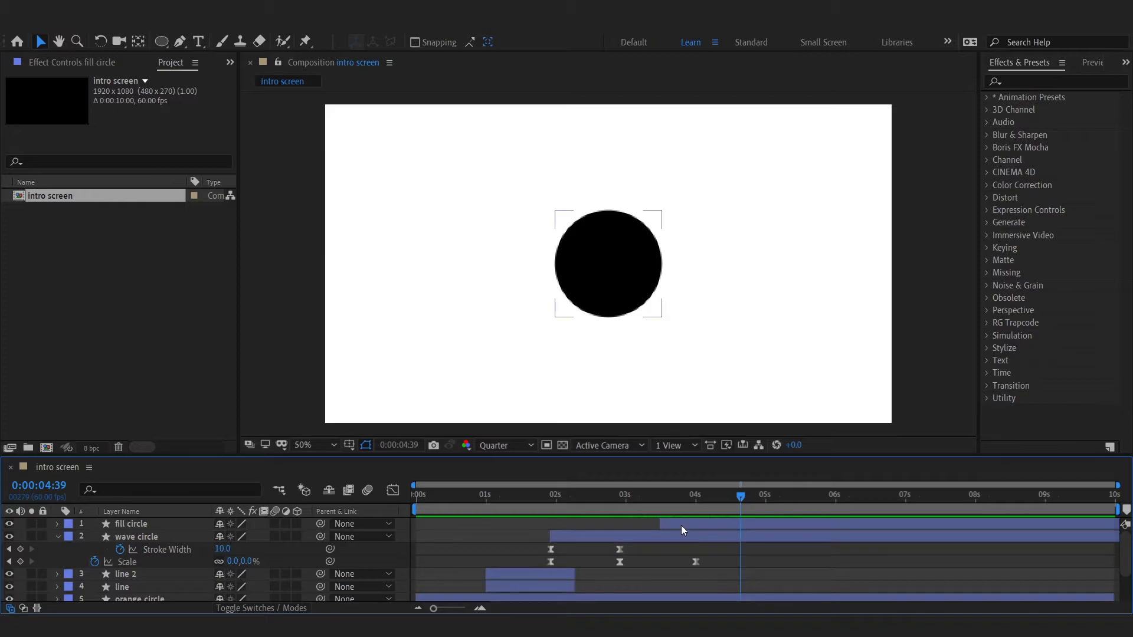
left_click(58, 536)
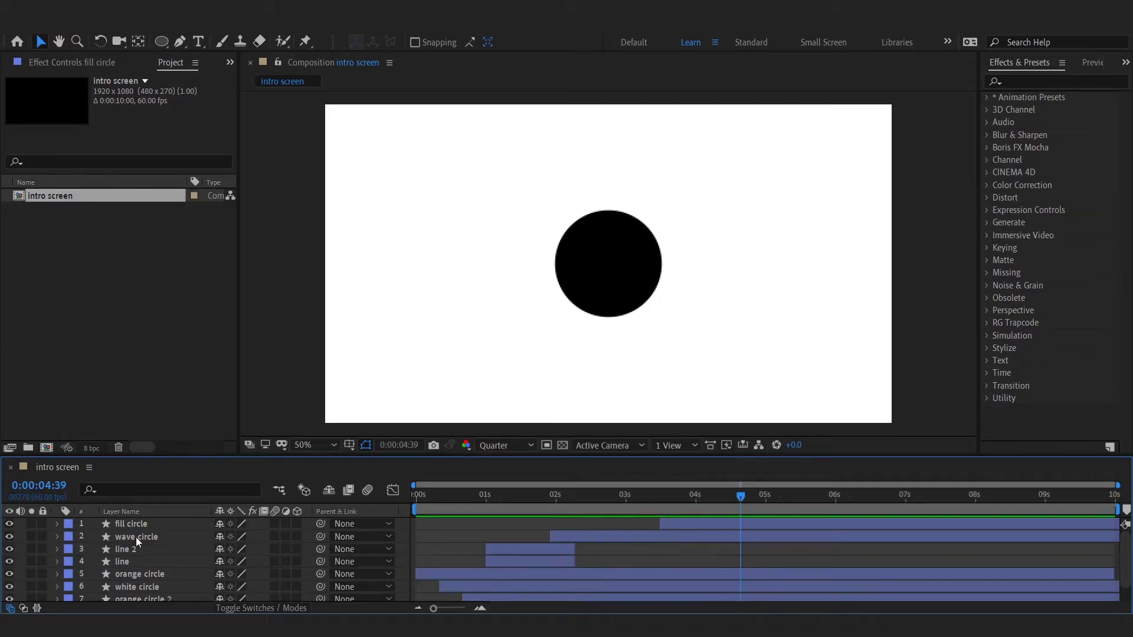
- Set the Pen tool to draw with no fill and a solid colour stroke
left_click(179, 43)
left_click(401, 43)
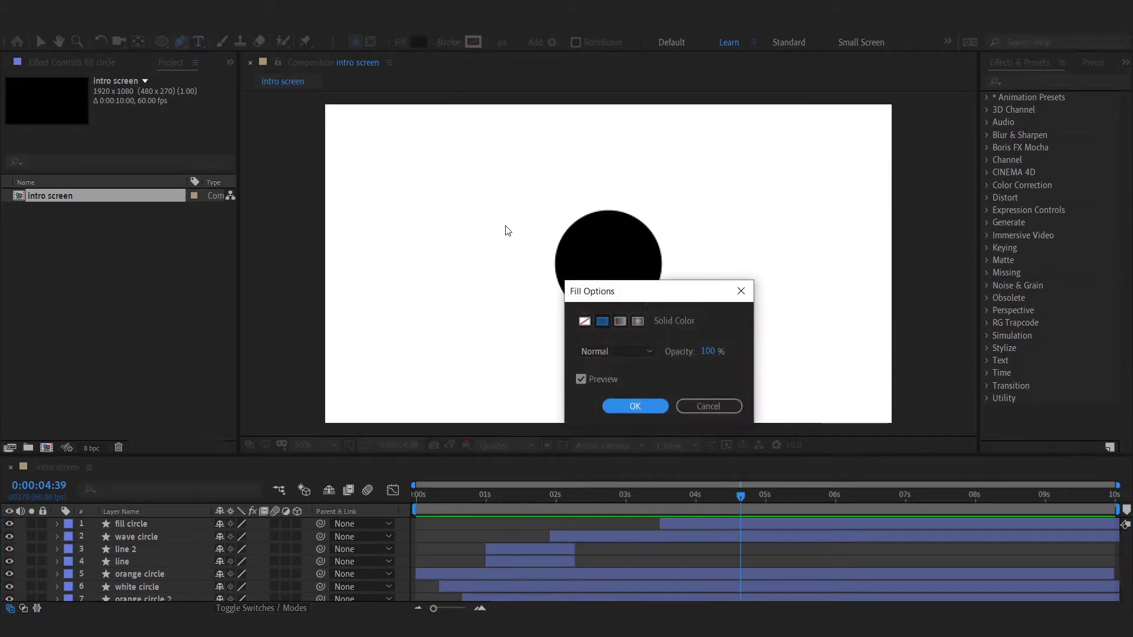
left_click(587, 322)
left_click(635, 404)
left_click(448, 42)
left_click(602, 321)
left_click(635, 405)
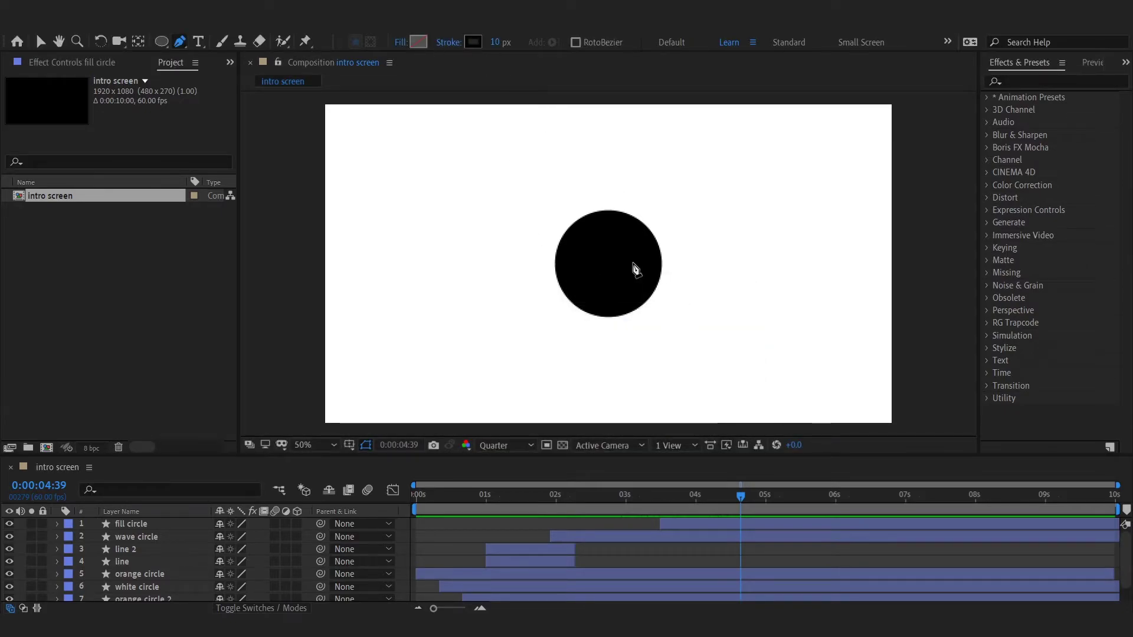
- Draw a straight vertical line through the black circle, and centre its anchor point and position in the composition
left_click(613, 269)
left_click(605, 130, "shift")
key("v")
key("ctrl+alt+Home")
key("ctrl+Home")
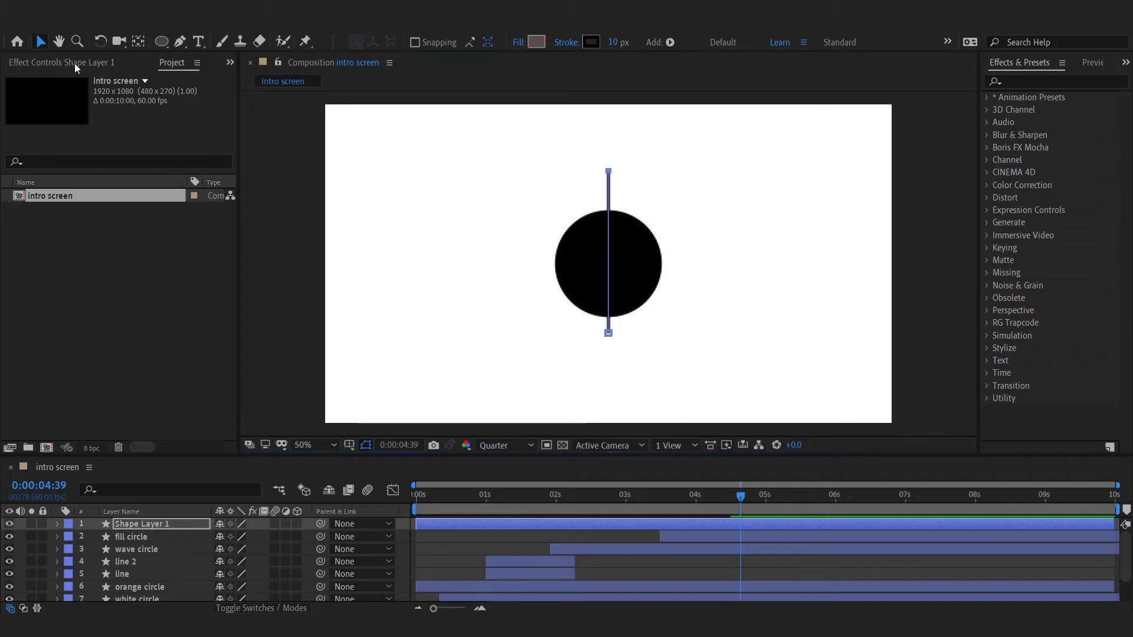
- Rename the new line's layer "splash line"
right_click(146, 524)
left_click(173, 515)
type("splash line")
key("Return")
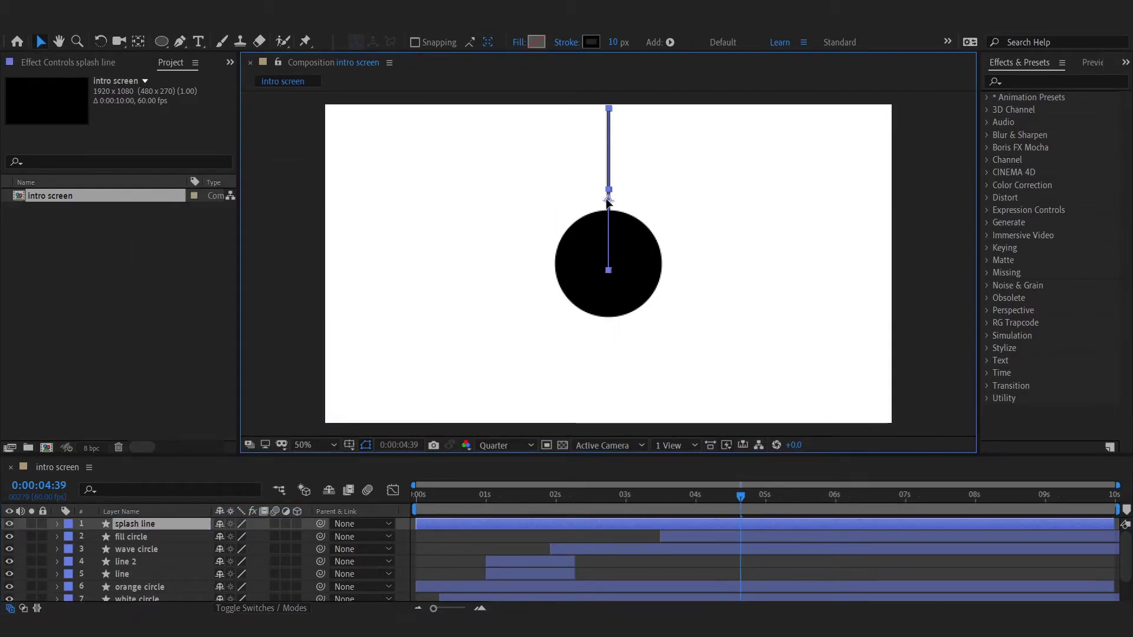
- Show the Title/Action Safe guides and move the splash line so its lower end sits at the composition's centre
left_click(349, 445)
left_click(390, 461)
left_click_drag(612, 175, 611, 168)
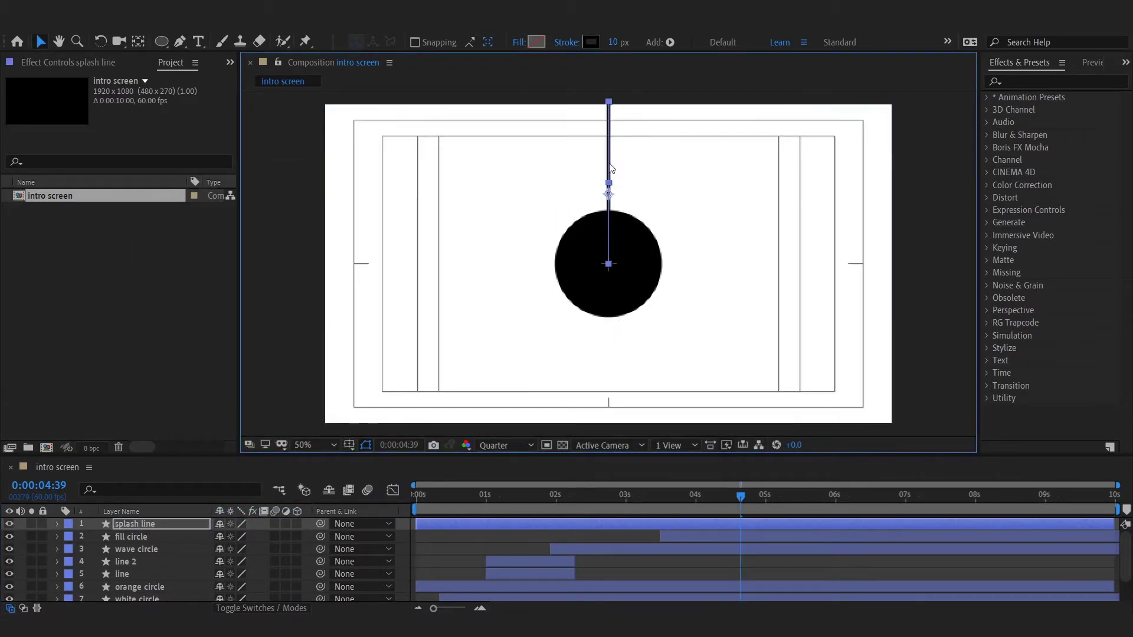
- Hide the Title/Action Safe guides and make the splash line layer start at 0:00:04:00
left_click(53, 523)
left_click(698, 503)
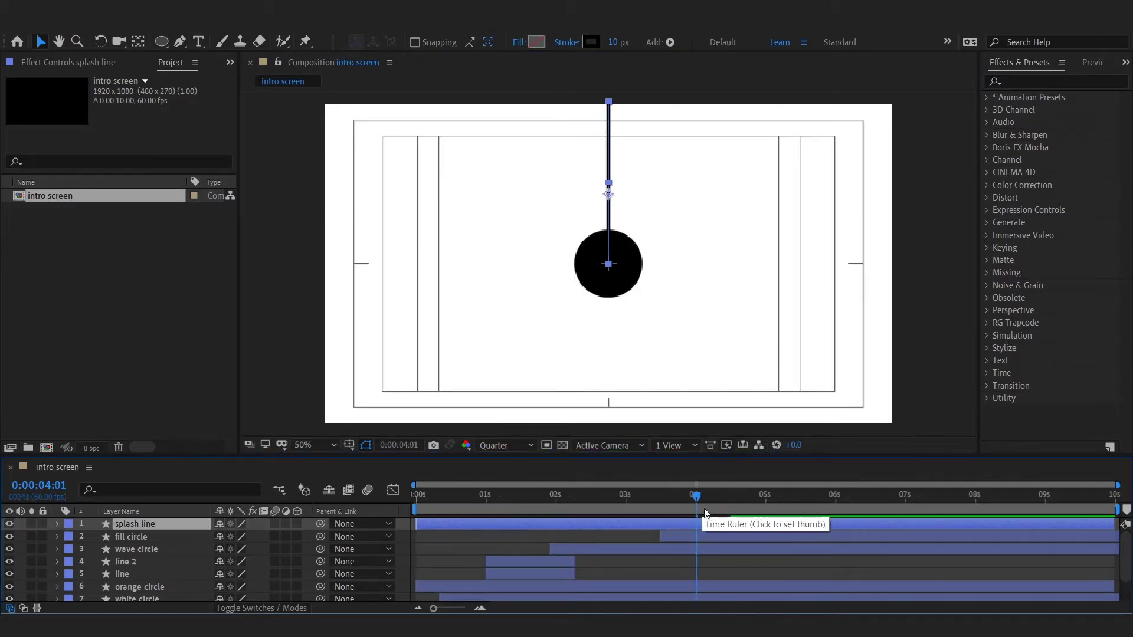
left_click(350, 445)
left_click(390, 461)
key("[")
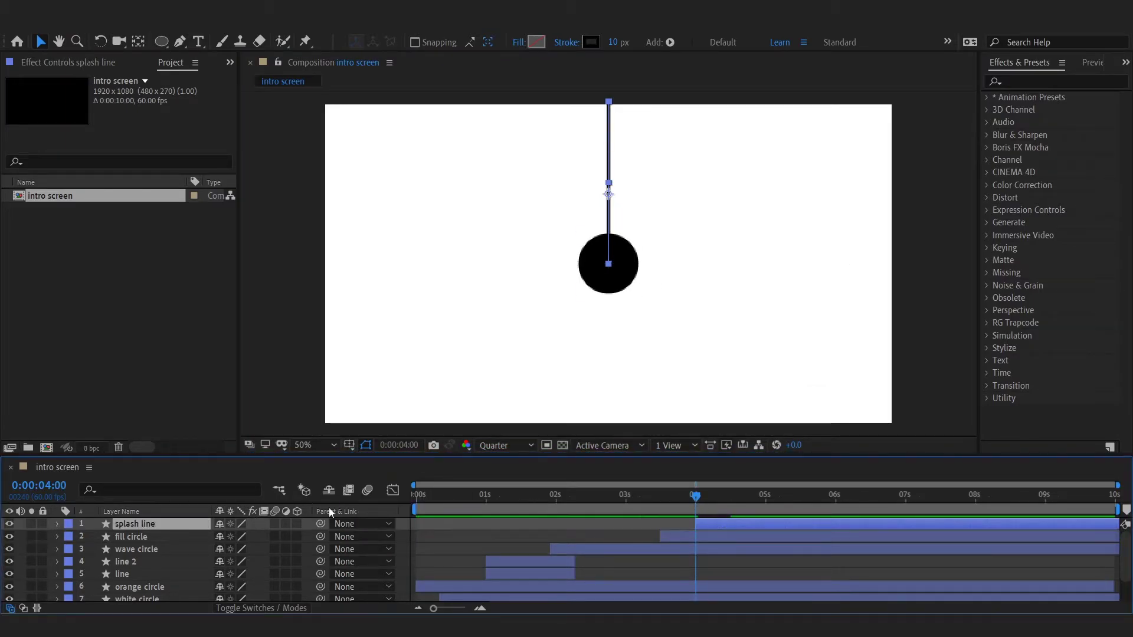
- Copy the Start and End trim keyframes from the "line" layer onto the splash line at 0:00:04:00
left_click(141, 576)
key("u")
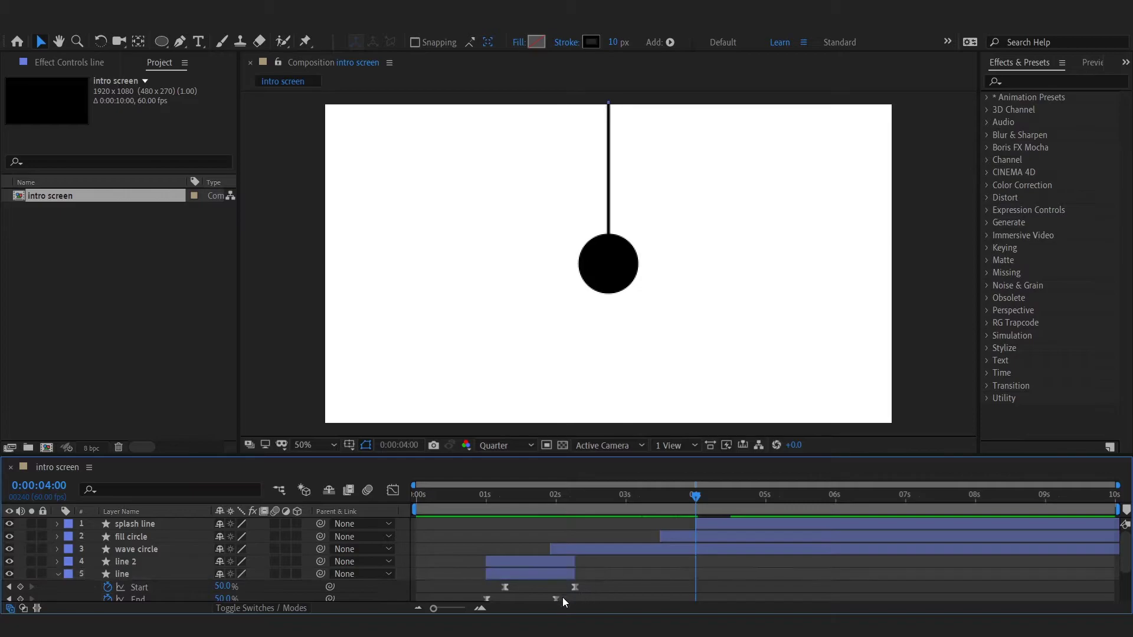
left_click_drag(490, 592, 471, 600)
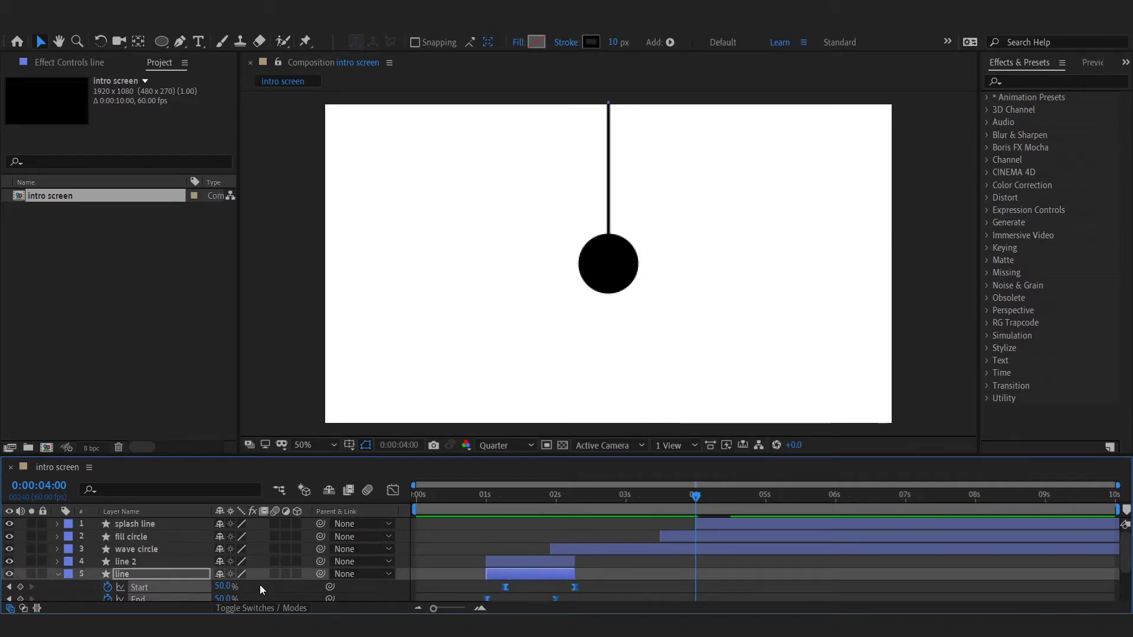
left_click(59, 573)
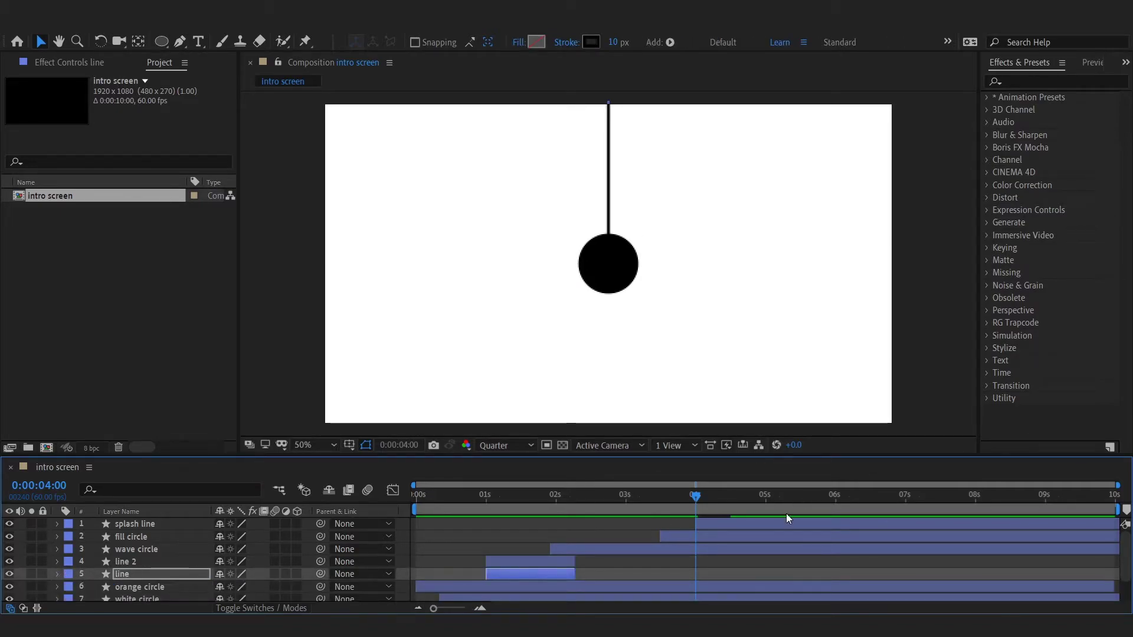
left_click(728, 524)
key("u")
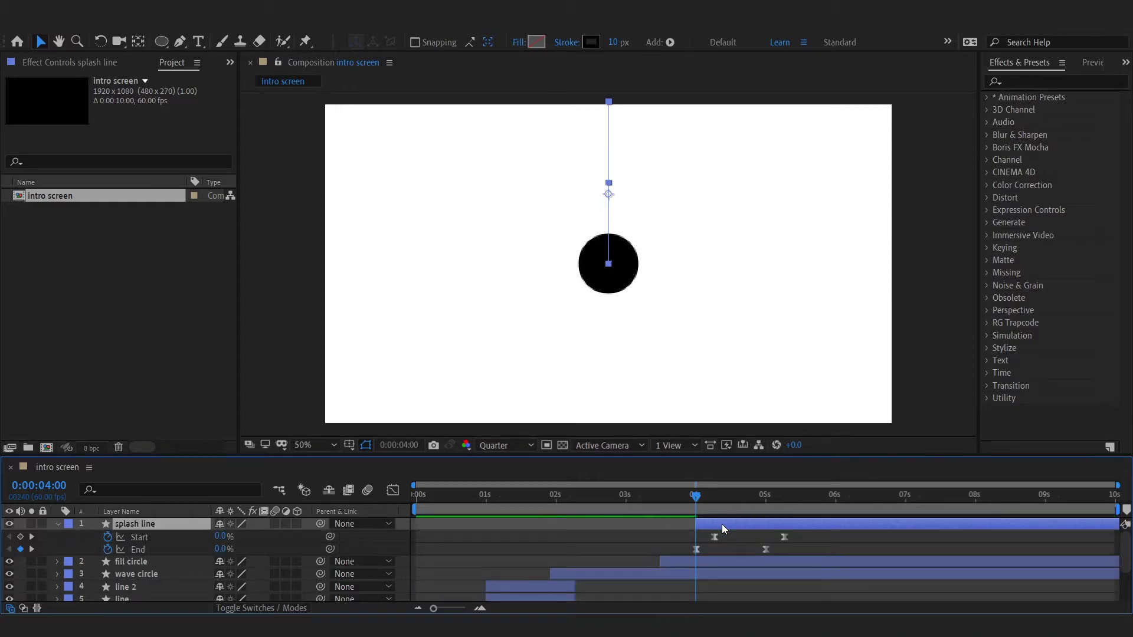
- Set the splash line's last Start and End keyframes to 100% and check their speed curves in the graph editor
left_click(708, 496)
left_click_drag(709, 495, 746, 499)
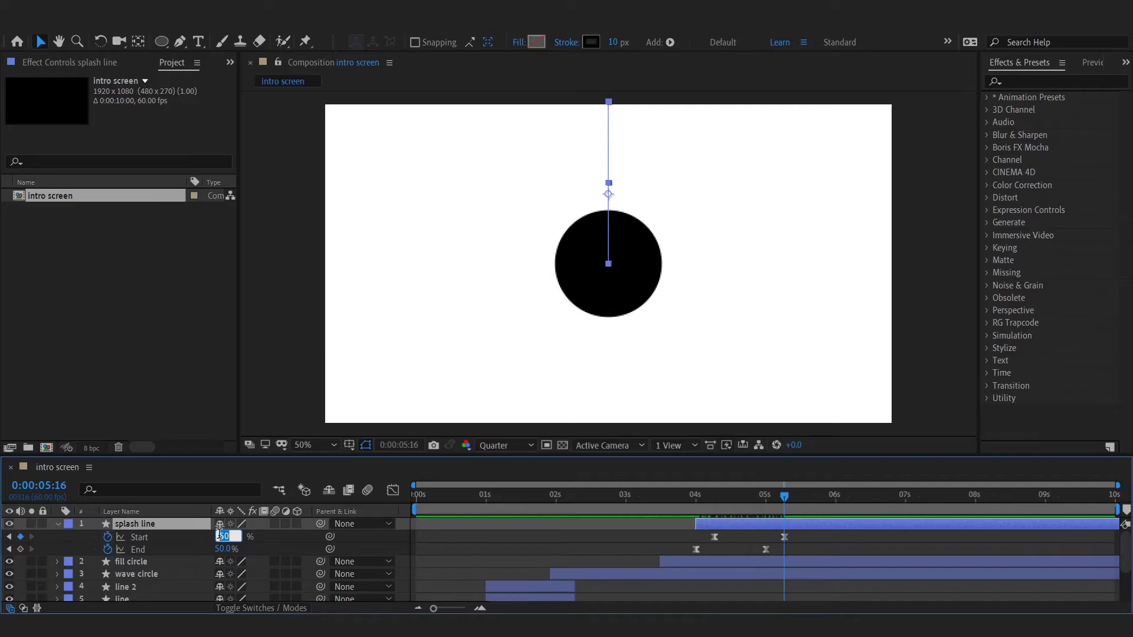
key("Return")
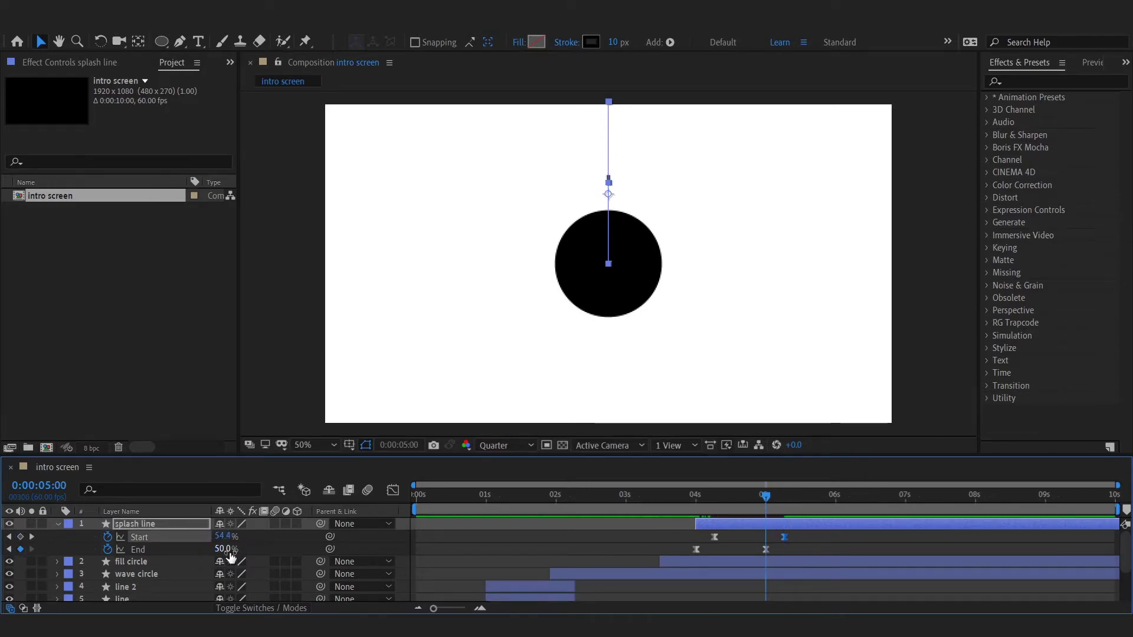
type("100")
key("Return")
left_click(461, 557)
left_click_drag(698, 499, 765, 507)
left_click_drag(797, 532, 742, 575)
left_click(393, 490)
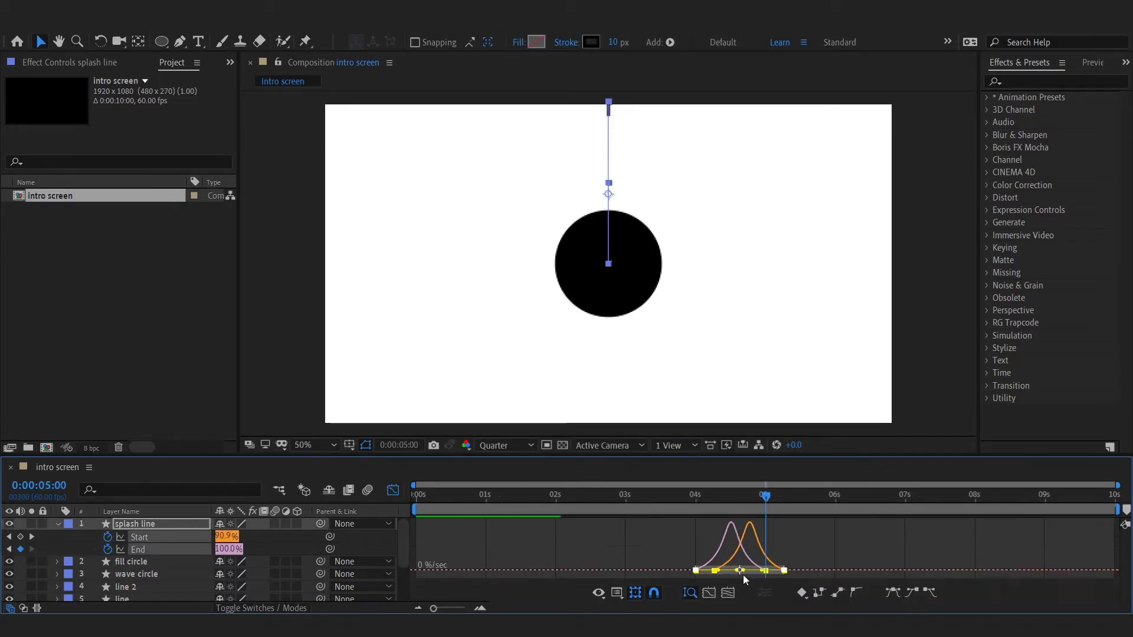
left_click(394, 490)
- Trim the splash line layer to end at 0:00:05:16 and duplicate it
left_click_drag(696, 505, 784, 508)
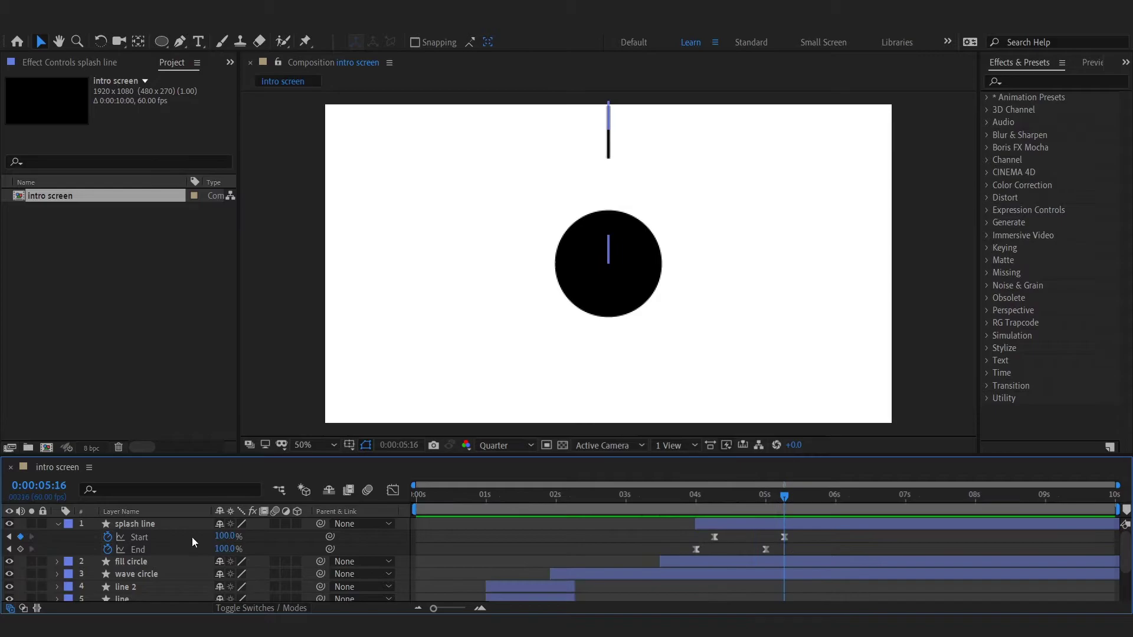
left_click(805, 539)
key("u")
left_click(147, 527)
key("ctrl+d")
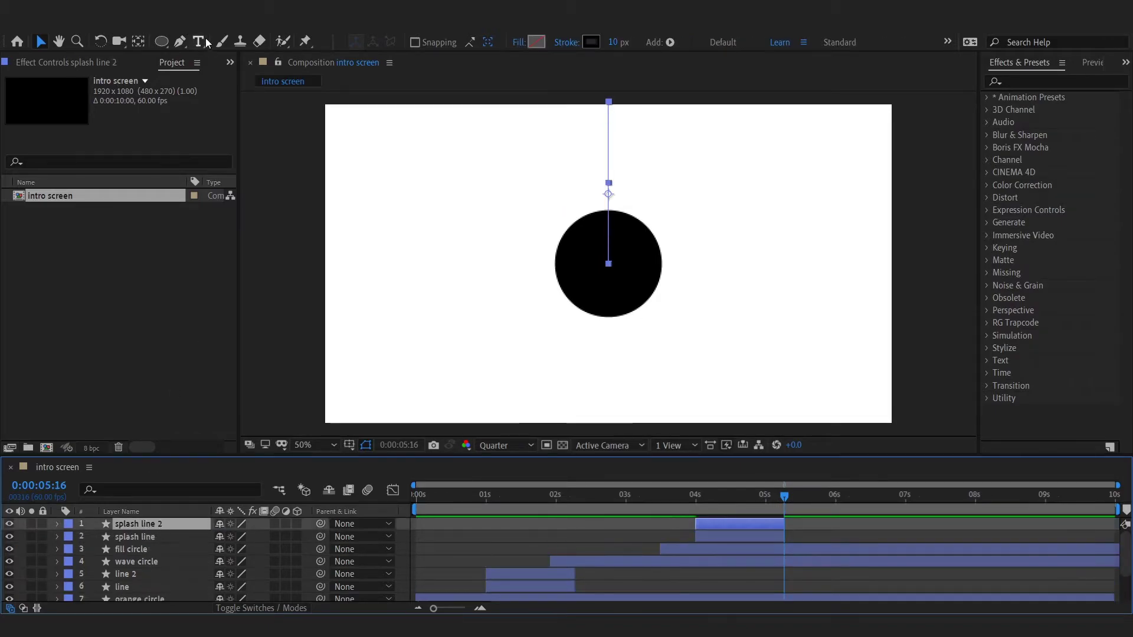
- Rotate the duplicate to horizontal, place it rightward from the circle's centre, and show the Title/Action Safe guides to check its alignment
left_click(742, 501)
key("w")
key("v")
left_click_drag(610, 171, 738, 265)
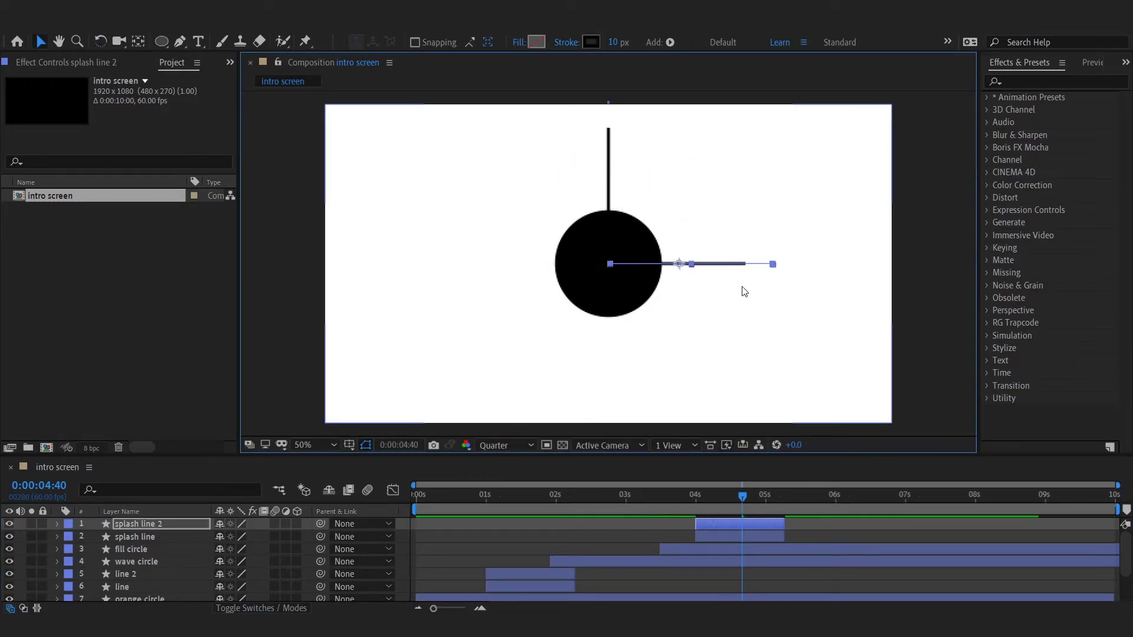
left_click(350, 445)
left_click(394, 462)
left_click(655, 534)
left_click_drag(692, 501, 760, 520)
left_click(148, 537)
left_click(152, 525, "shift")
key("ctrl+d")
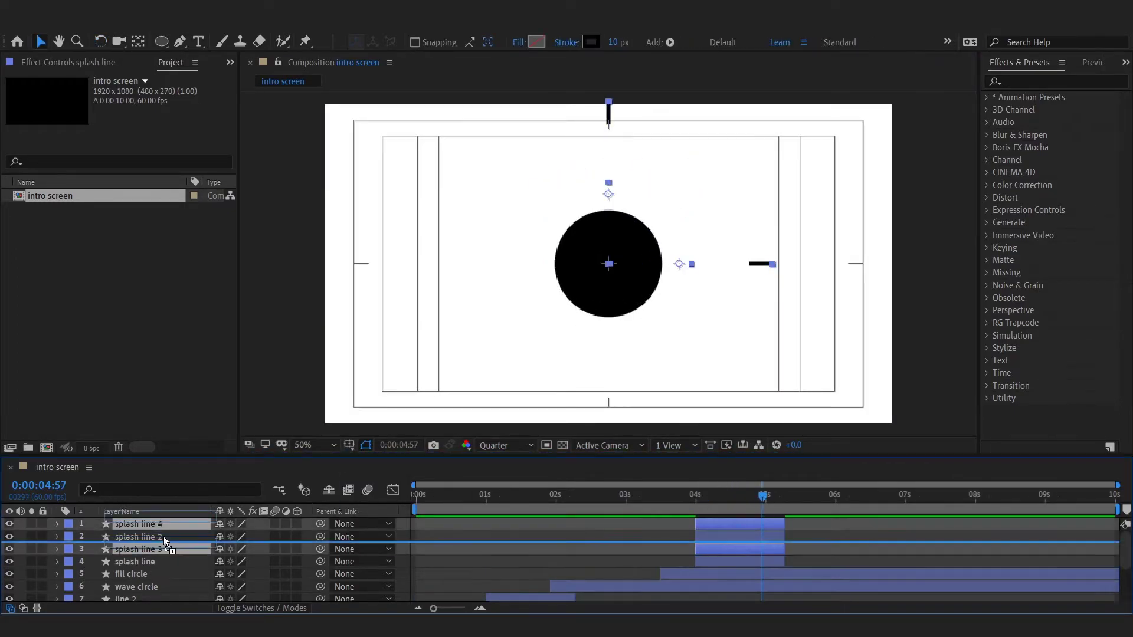
left_click_drag(159, 549, 160, 530)
key("w")
left_click_drag(669, 272, 516, 192)
key("ctrl+z")
key("ctrl+z")
key("ctrl+z")
key("ctrl+z")
key("ctrl+z")
- Duplicate the vertical splash line, flip the copy vertically and move it straight down below the circle's centre
left_click(135, 536)
key("ctrl+d")
key("v")
left_click(70, 27)
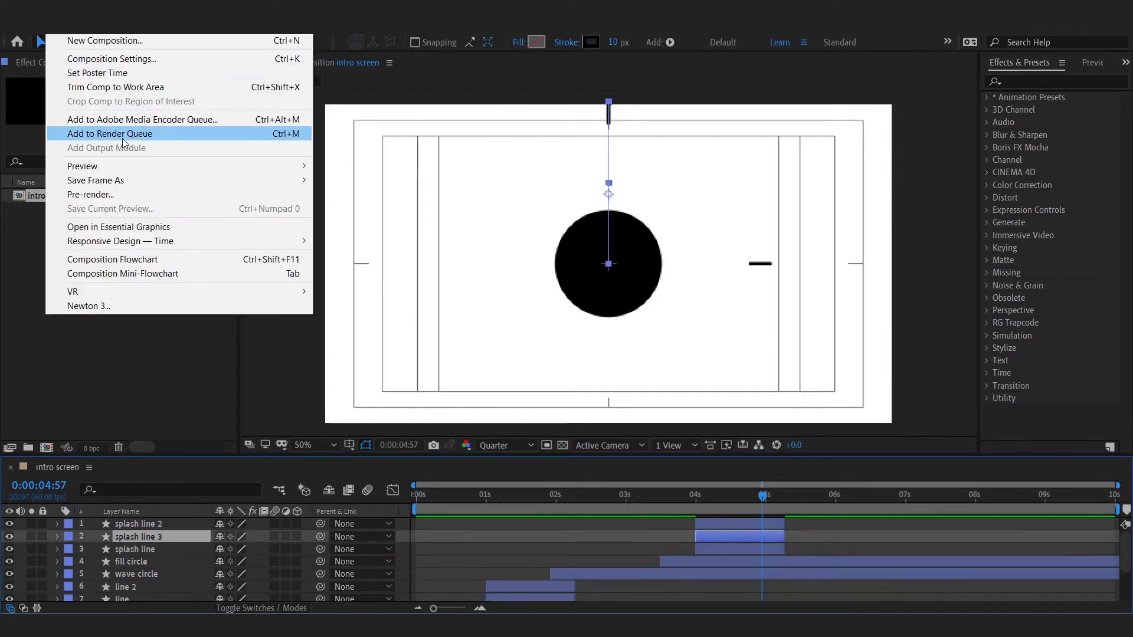
left_click(384, 298)
left_click_drag(609, 282, 609, 422)
left_click(139, 525)
key("ctrl+d")
left_click(146, 28)
key("Escape")
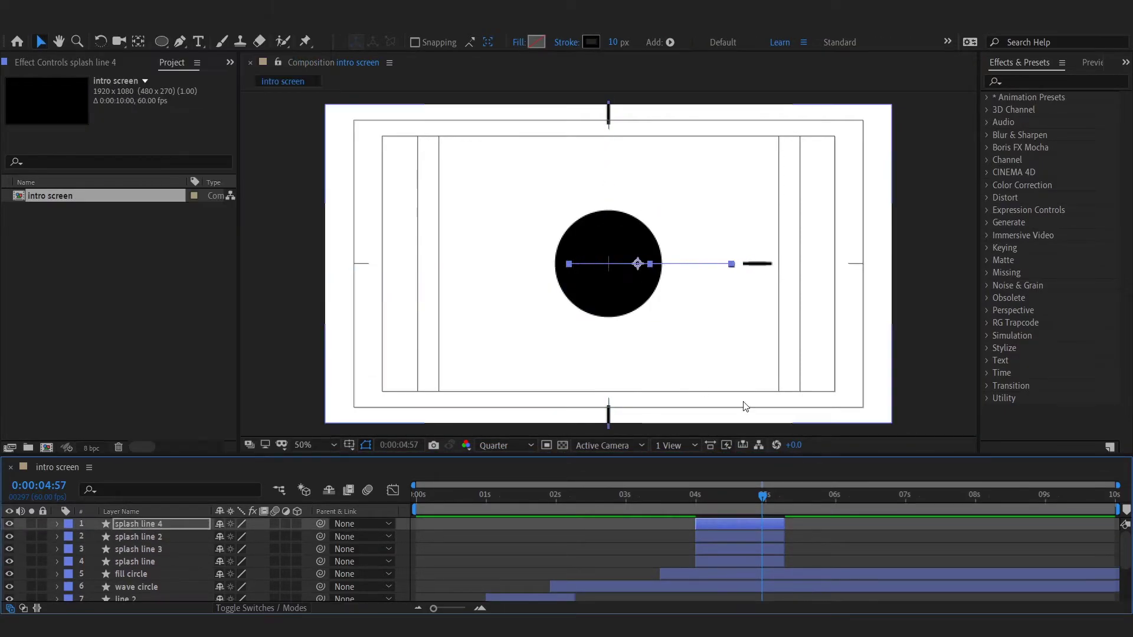
left_click_drag(762, 495, 735, 496)
left_click(112, 28)
key("Escape")
left_click(666, 538)
left_click(139, 524)
key("Delete")
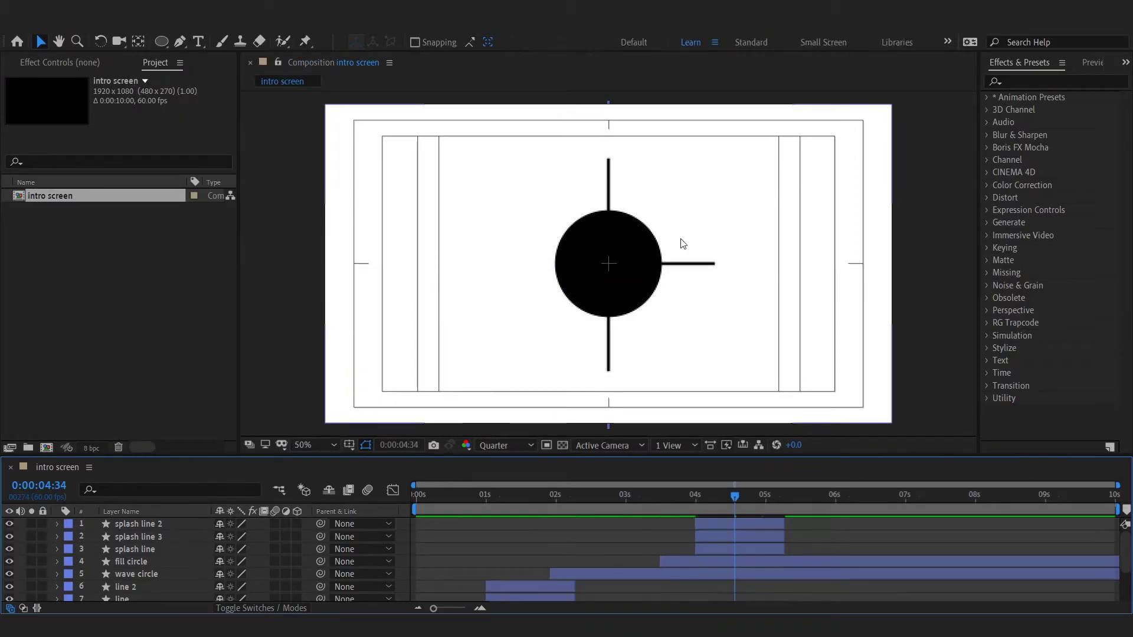
- Duplicate the horizontal splash line, flip the copy horizontally and move it to the opposite side of the circle
left_click(683, 263)
key("ctrl+d")
left_click(112, 27)
left_click(424, 265)
left_click_drag(655, 264, 512, 263)
left_click(666, 538)
left_click_drag(734, 496, 774, 507)
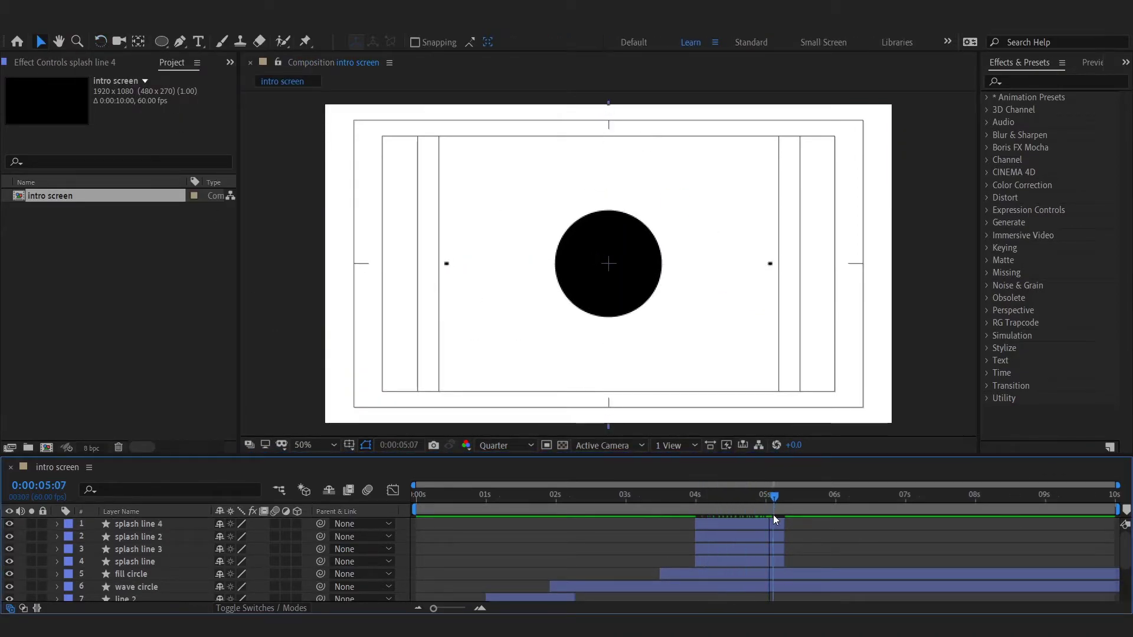
- Pre-compose the four splash line layers as "splash", moving all attributes and adjusting the duration to the selected layers' time span
left_click(145, 525)
left_click(145, 561, "shift")
right_click(146, 527)
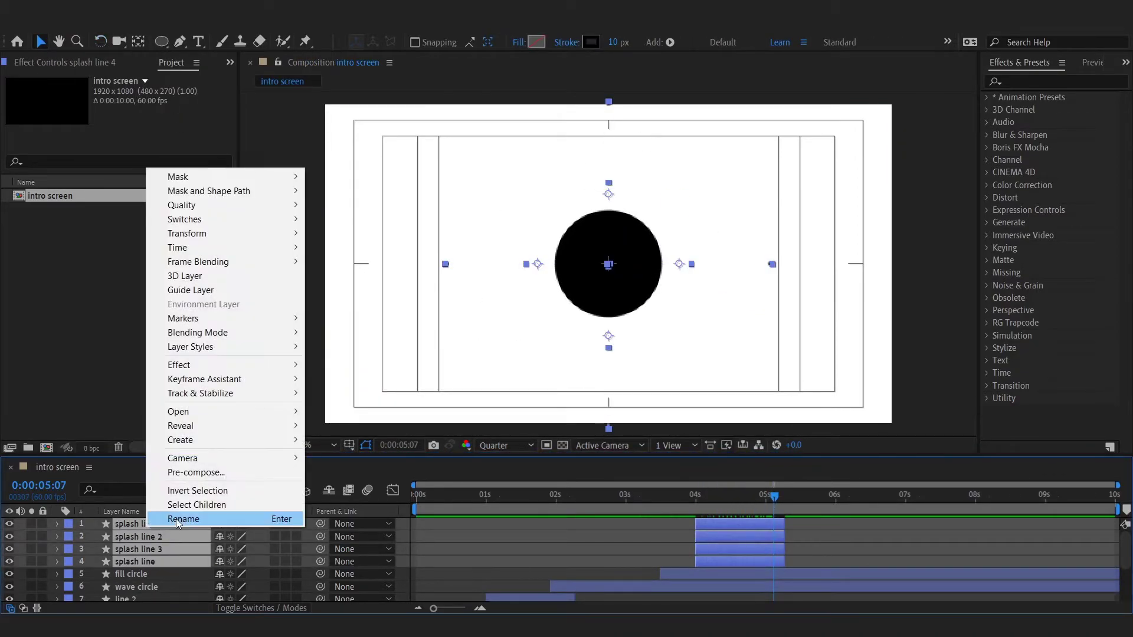
left_click(187, 472)
type("splash")
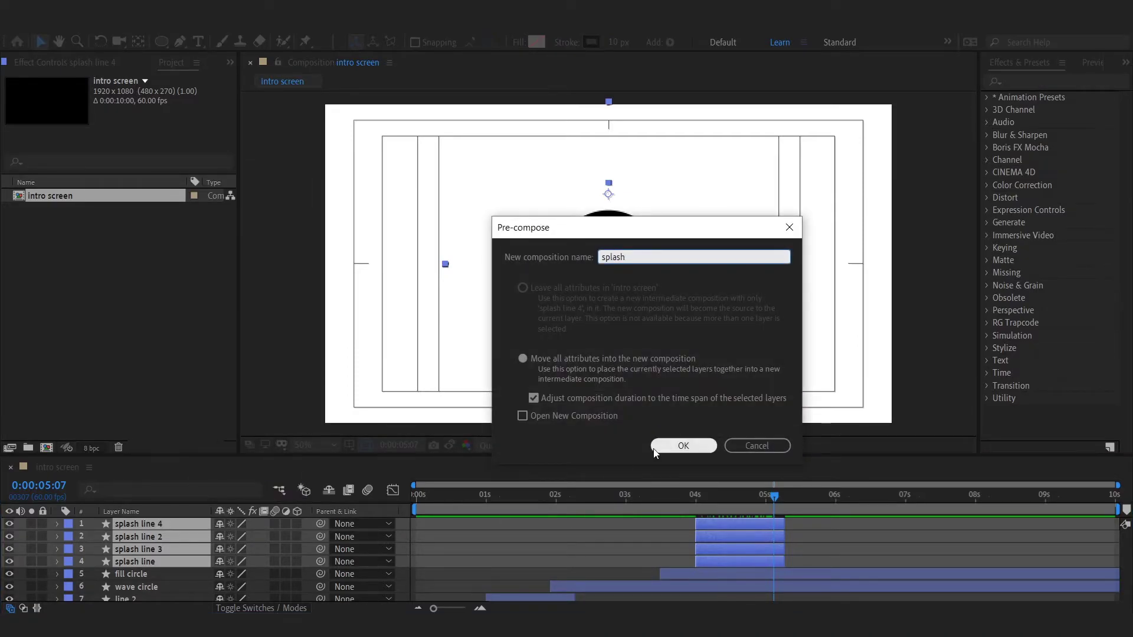
left_click(654, 450)
- Shift the splash pre-comp earlier so it starts together with the fill circle layer, and preview the burst
left_click(739, 506)
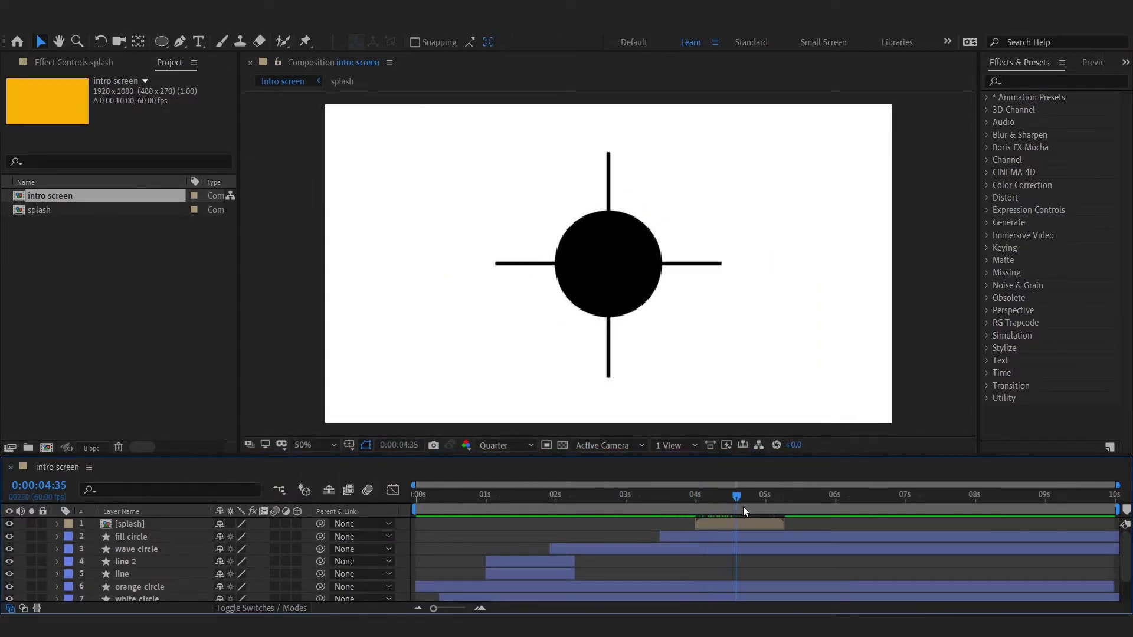
left_click_drag(743, 507, 688, 511)
left_click_drag(715, 526, 704, 526)
left_click_drag(691, 499, 678, 525)
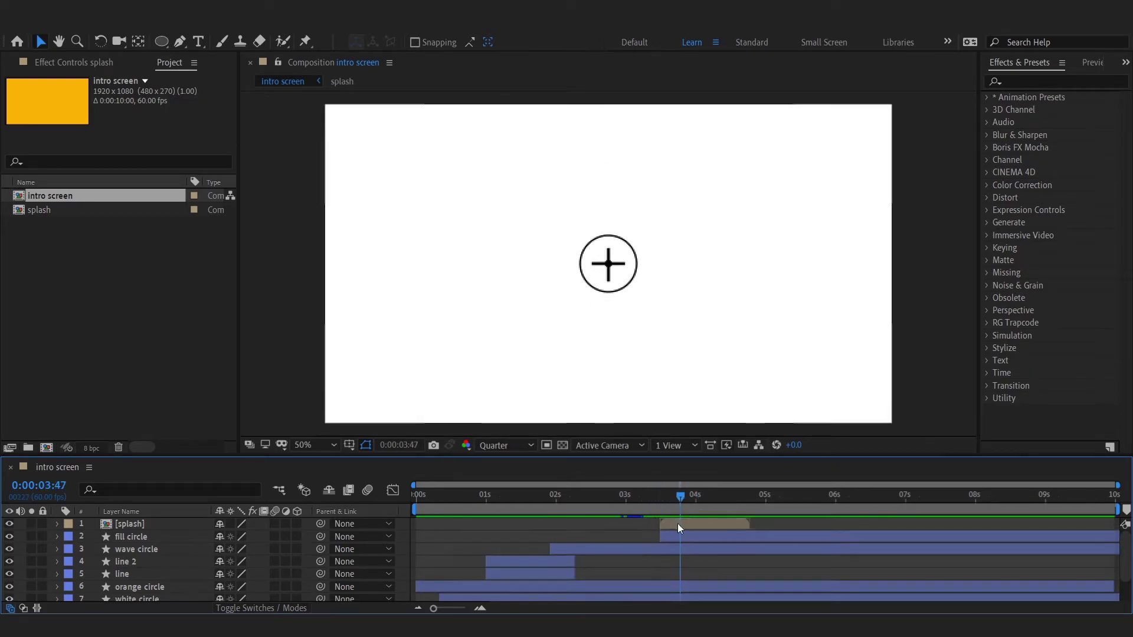
- Duplicate the splash pre-comp and rotate the copy 45° so its lines fall diagonally between the original ones
left_click(677, 522)
key("ctrl+d")
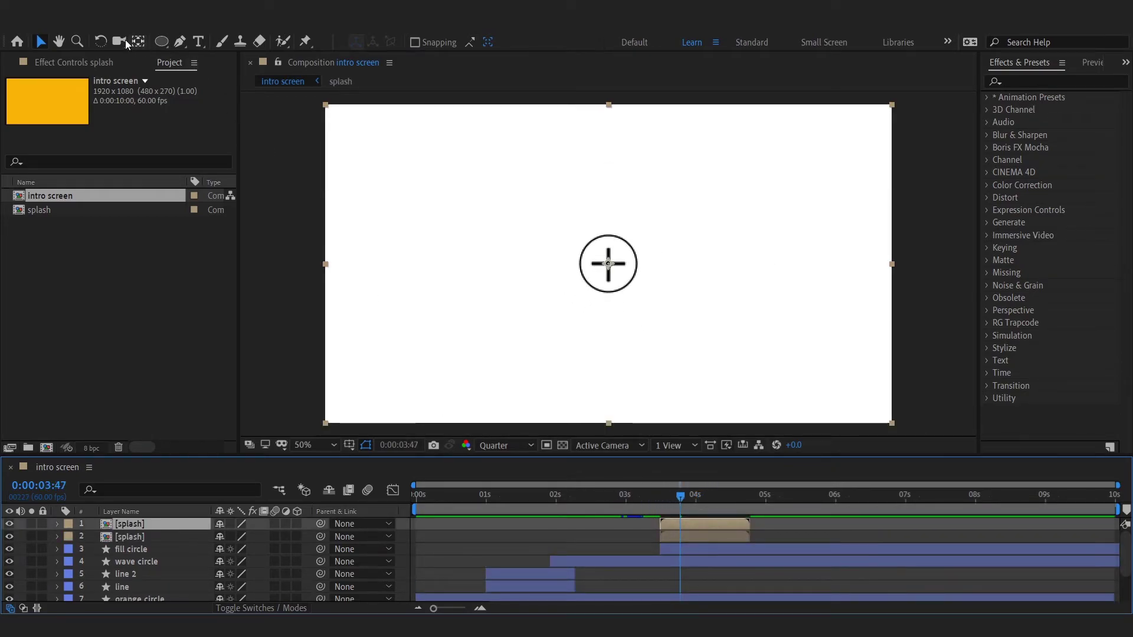
left_click(104, 39)
left_click_drag(603, 251, 537, 385)
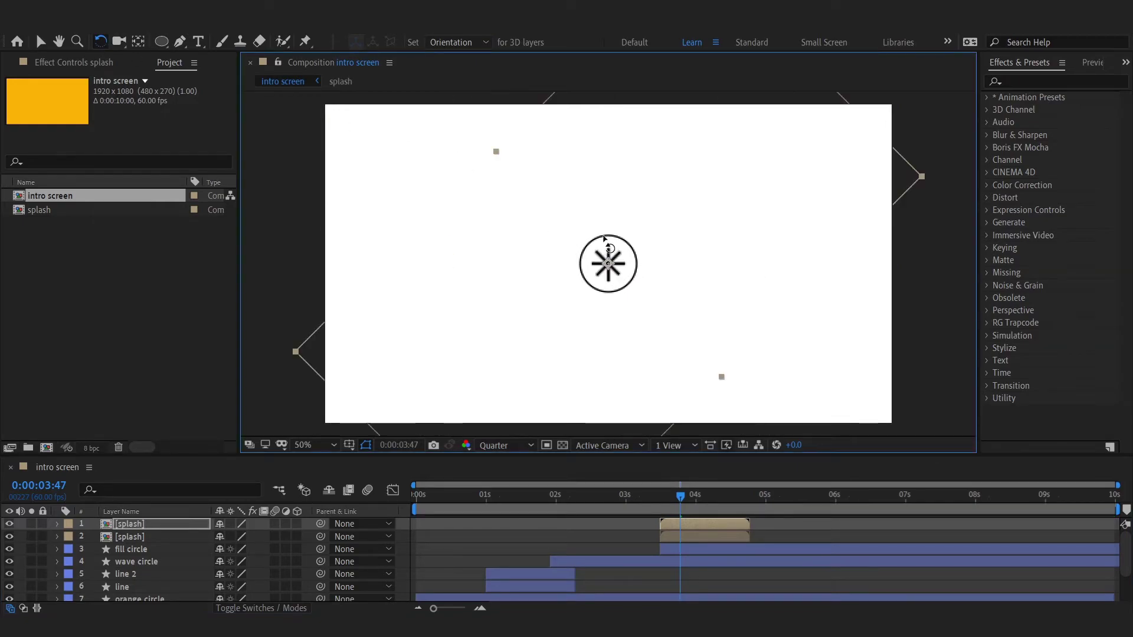
key("v")
- Offset the rotated splash copy slightly later than the original and preview the burst
left_click_drag(690, 525, 700, 526)
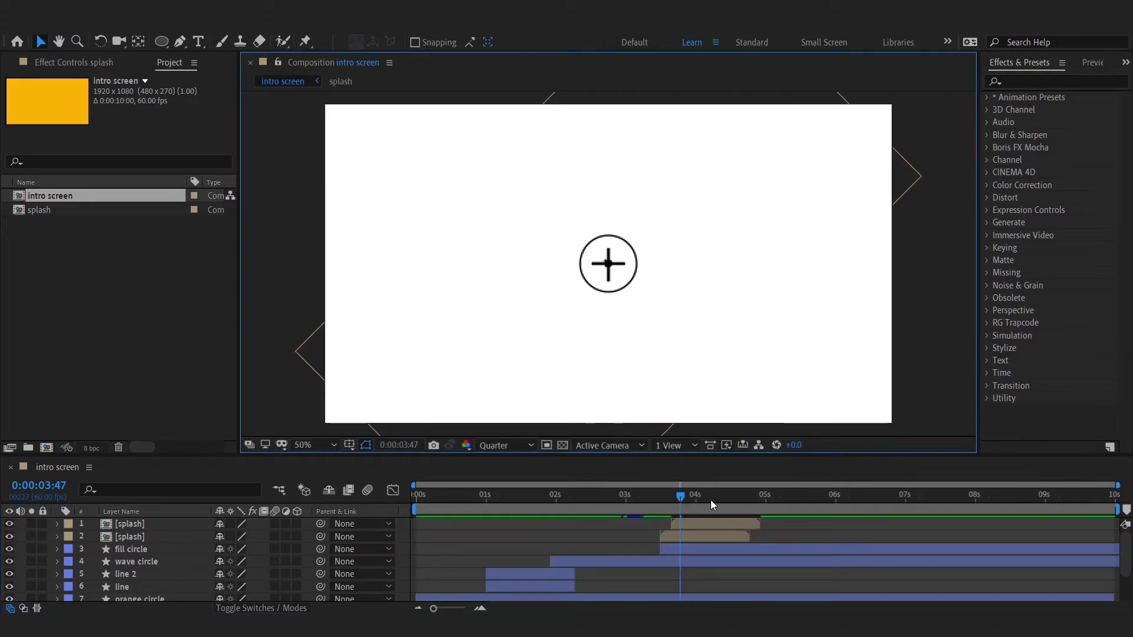
key("space")
mouse_move(724, 516)
left_mouse_down()
mouse_move(695, 512)
mouse_move(728, 514)
mouse_move(721, 524)
mouse_move(695, 515)
mouse_move(719, 515)
left_mouse_up()
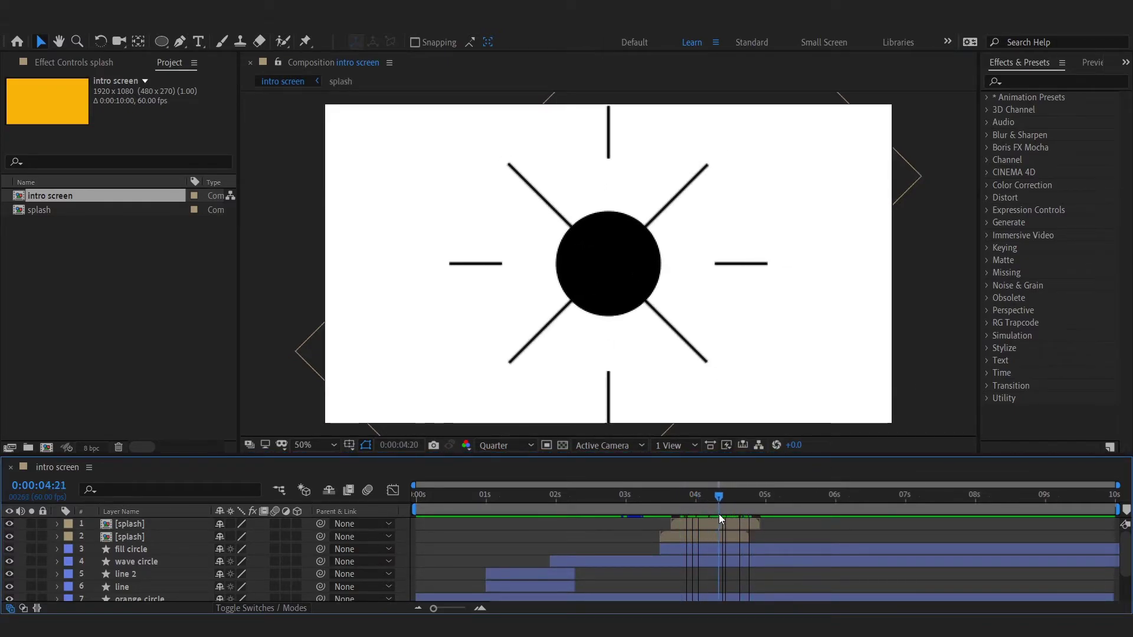
left_click(712, 548)
key("s")
left_click(31, 562)
key("s")
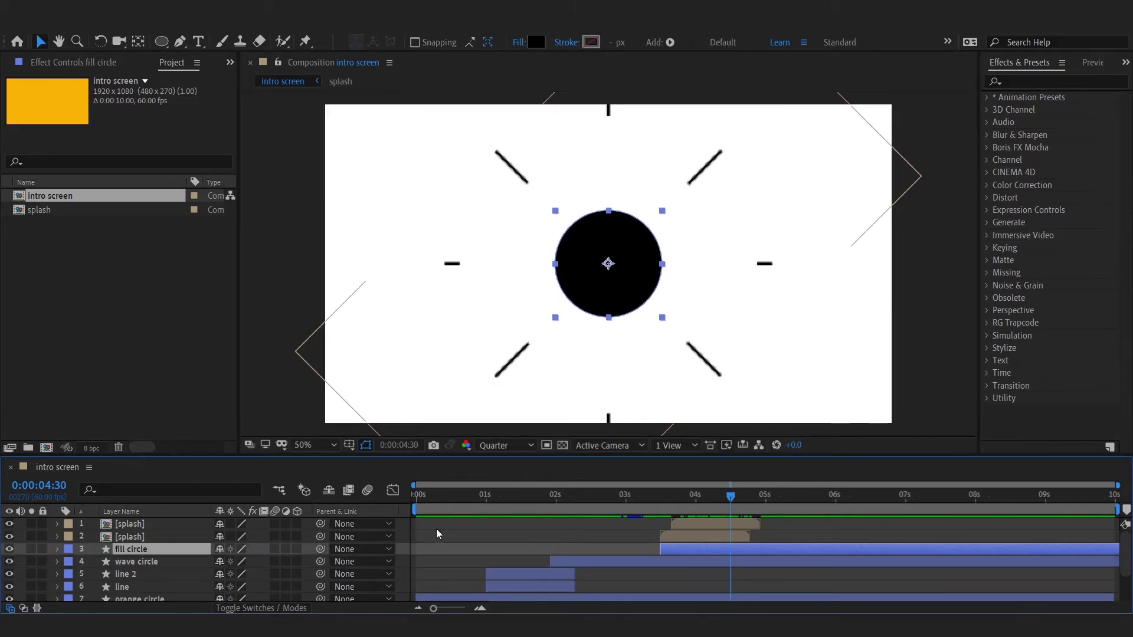
left_click(283, 383)
- Set the Rectangle tool to draw with no stroke and a solid FFB300 fill sampled from the composition thumbnail
left_click(162, 42)
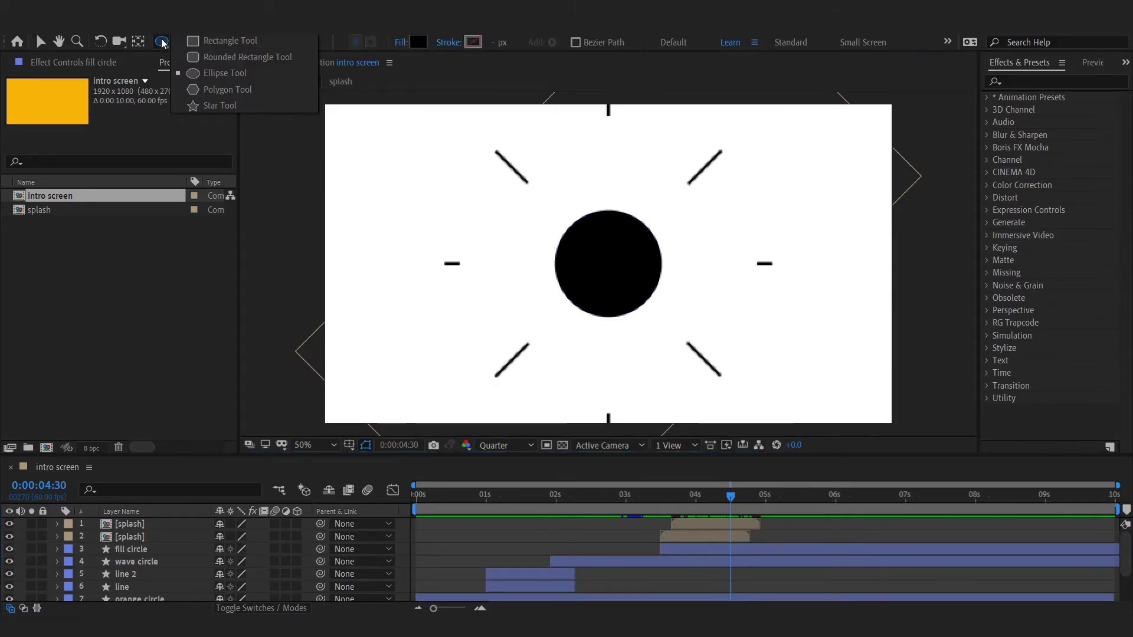
left_click(245, 42)
left_click(449, 42)
left_click(584, 321)
left_click(643, 406)
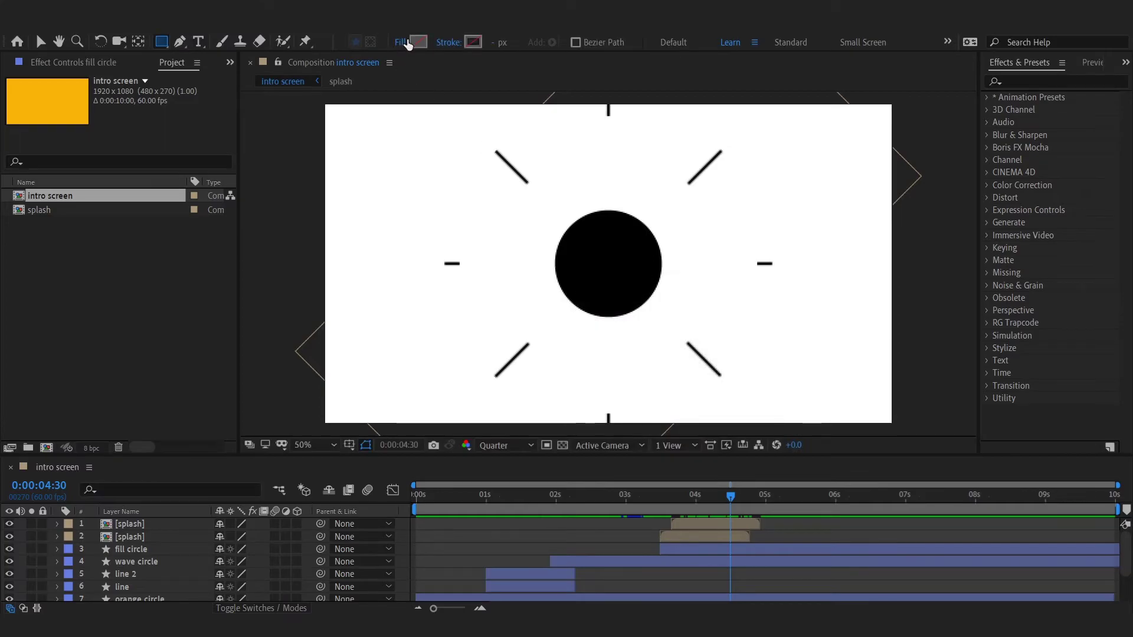
left_click(420, 46)
left_click(381, 376)
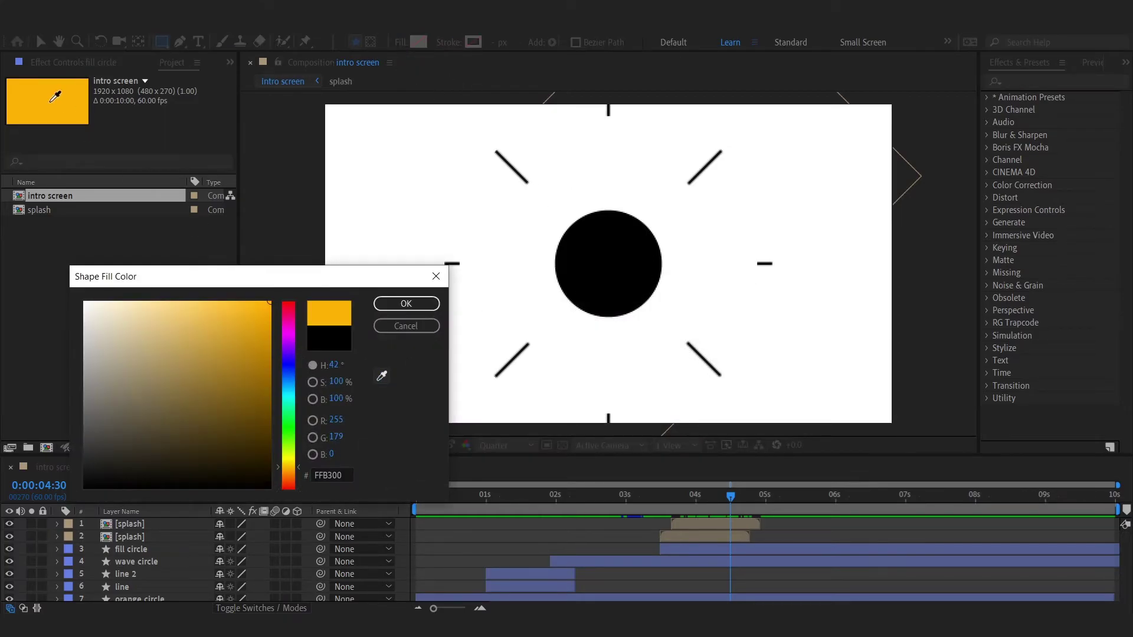
left_click(54, 98)
left_click(406, 304)
- Draw a wide orange rectangle just below the black circle and rename its layer "rectangle"
left_click(602, 350)
left_click_drag(601, 349, 676, 364)
left_click(40, 41)
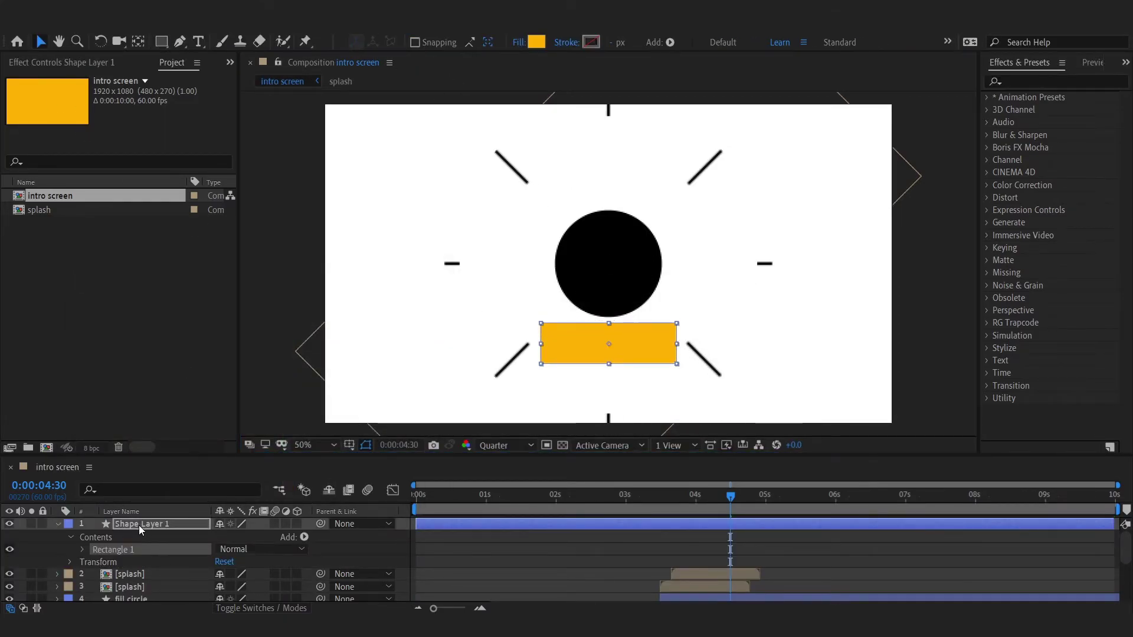
left_click(140, 525)
key("Return")
type("rectangle")
key("Return")
- Centre the rectangle's anchor point and position in the composition, and nudge it straight down to just below the black circle
key("ctrl+alt+Home")
key("ctrl+Home")
key("shift+Down")
key("shift+Down")
key("shift+Down")
key("shift+Down")
key("shift+Down")
key("shift+Down")
key("shift+Down")
key("shift+Down")
key("shift+Down")
key("shift+Down")
key("shift+Down")
key("shift+Down")
key("shift+Down")
key("shift+Down")
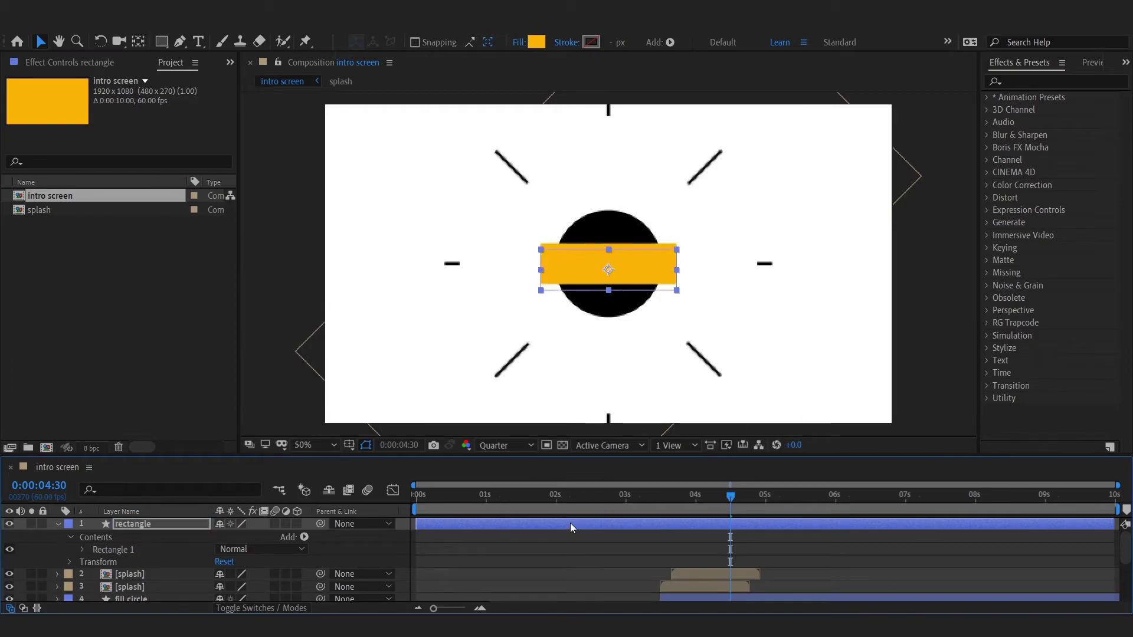
- Start the rectangle layer at 0:00:04:00 and keyframe its Scale there with the vertical value at 0%
left_click(695, 497)
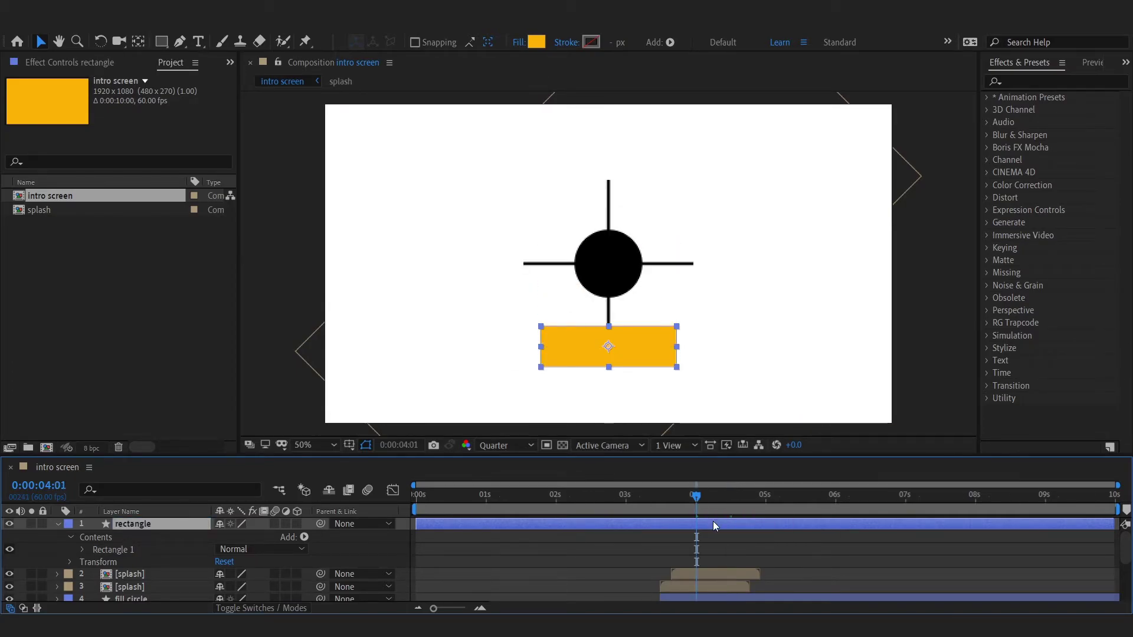
key("alt+bracketleft")
key("s")
left_click(95, 537)
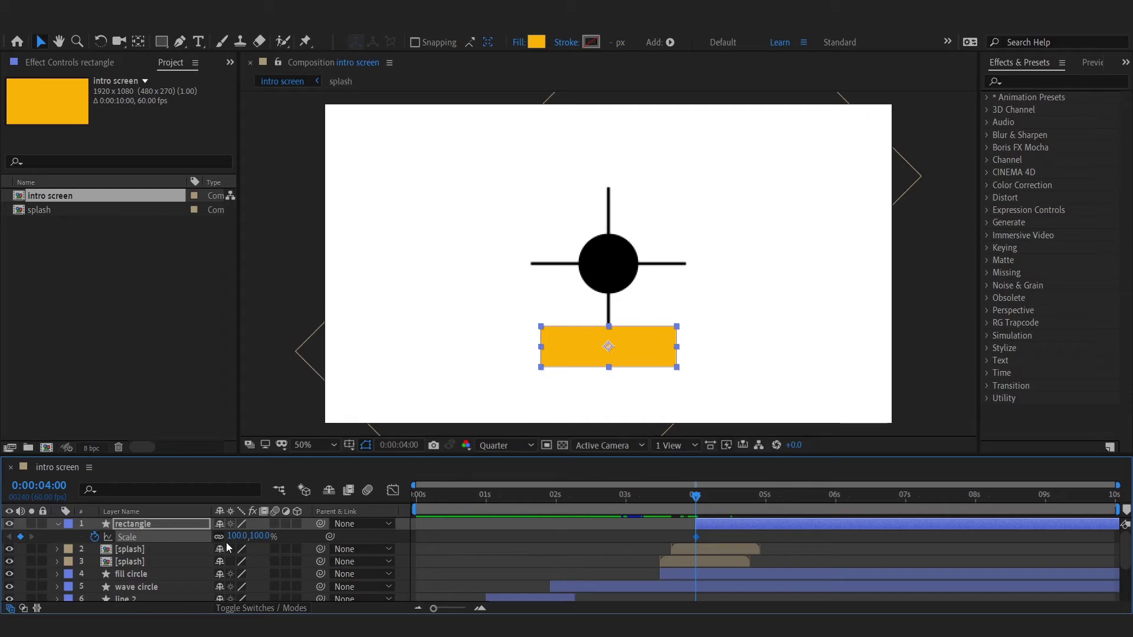
left_click(262, 537)
type("0")
key("Return")
- Keyframe the rectangle's vertical Scale at 100% at 0:00:05:00
left_click(765, 497)
type("1")
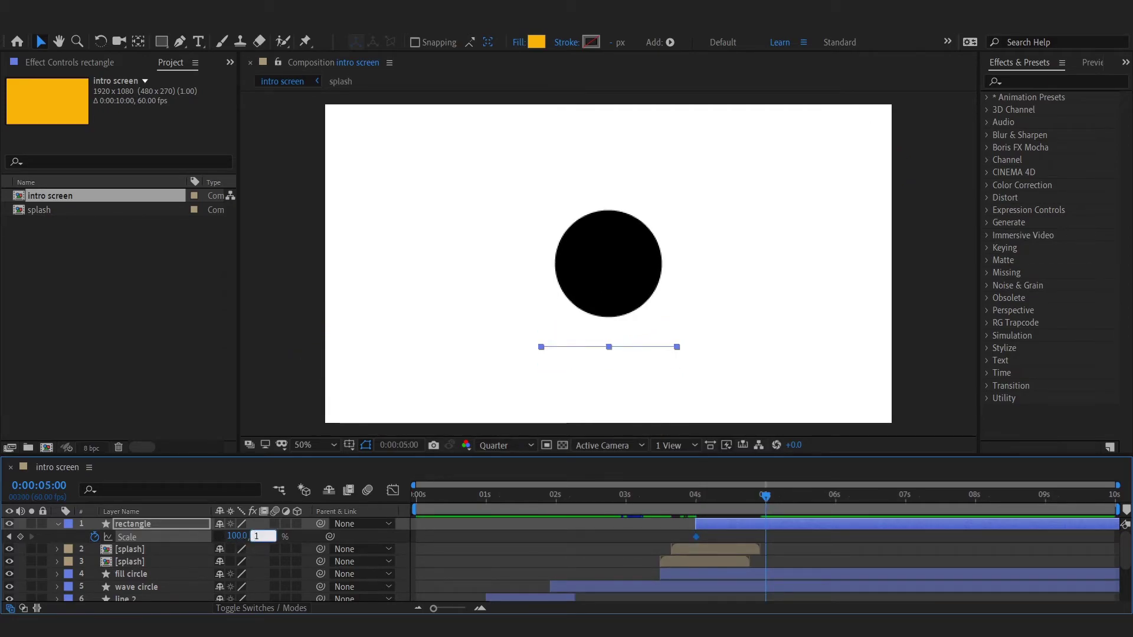
type("00")
key("Return")
- Add a white text layer reading "ReDesigner" over the orange rectangle area
left_click(913, 342)
left_click(196, 42)
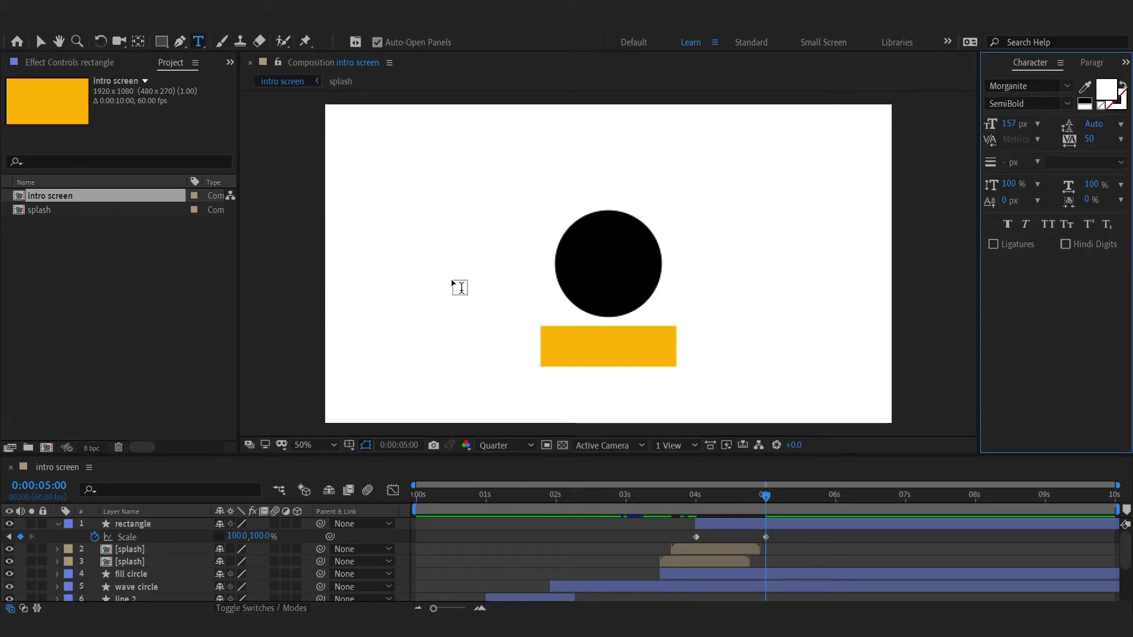
left_click(459, 287)
left_click(561, 352)
type("ReDesigner")
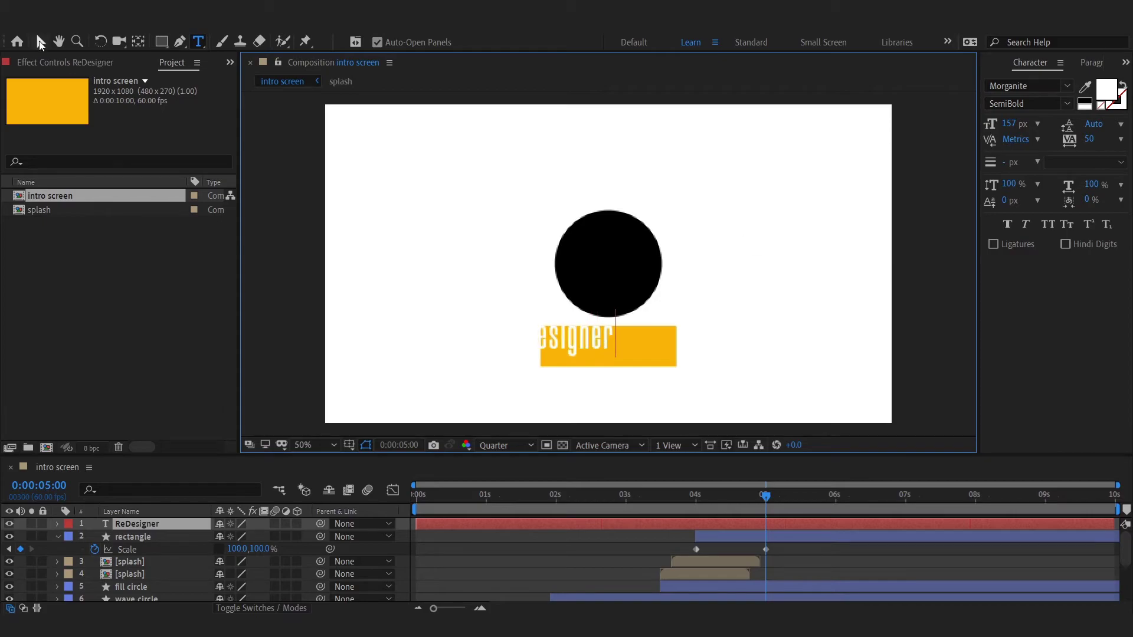
left_click(41, 42)
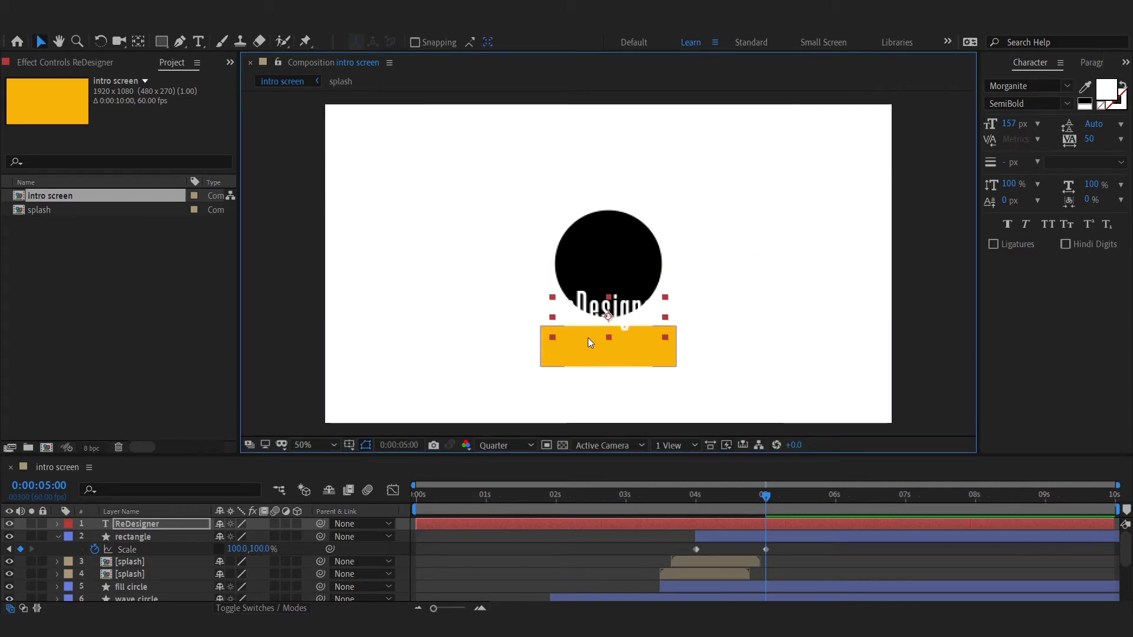
- Centre the ReDesigner text horizontally and nudge it vertically until it sits in the middle of the orange rectangle
key("Up")
key("Up")
key("Up")
key("Up")
key("Up")
key("Up")
key("Up")
- Set the rectangle's vertical Scale to 114% at 0:00:05:00 and ease its Scale keyframes with a reshaped speed curve
left_click(748, 538)
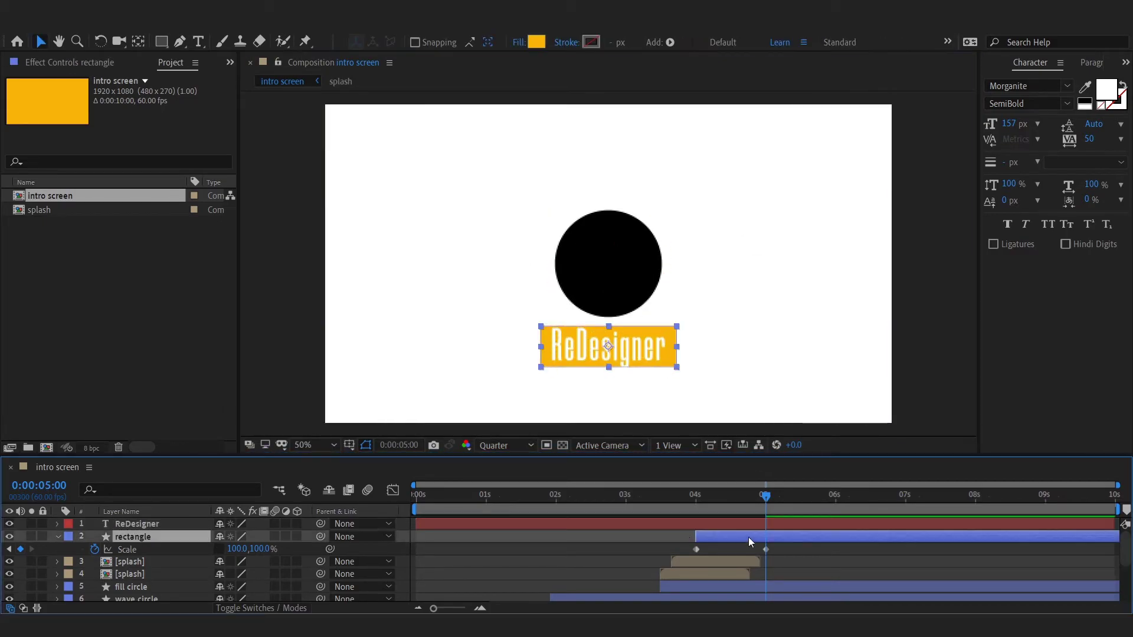
left_click_drag(264, 548, 273, 548)
left_click_drag(771, 547, 727, 549)
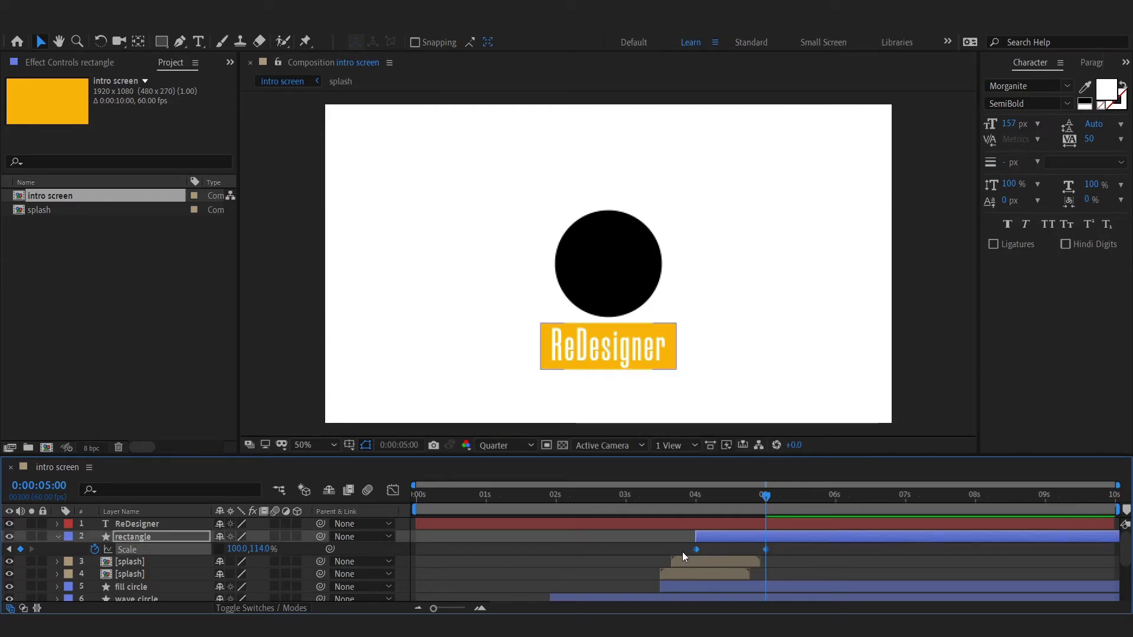
left_click(393, 490)
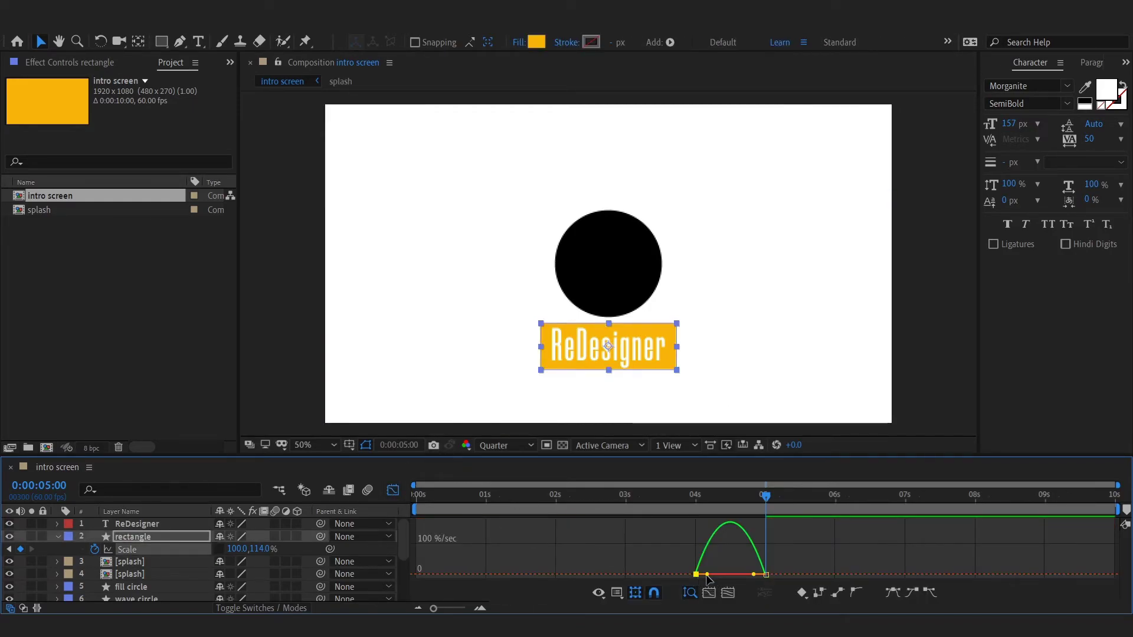
mouse_move(707, 574)
left_mouse_down()
mouse_move(754, 573)
mouse_move(726, 572)
left_mouse_up()
left_click(394, 491)
left_click(640, 551)
left_click_drag(682, 498, 745, 527)
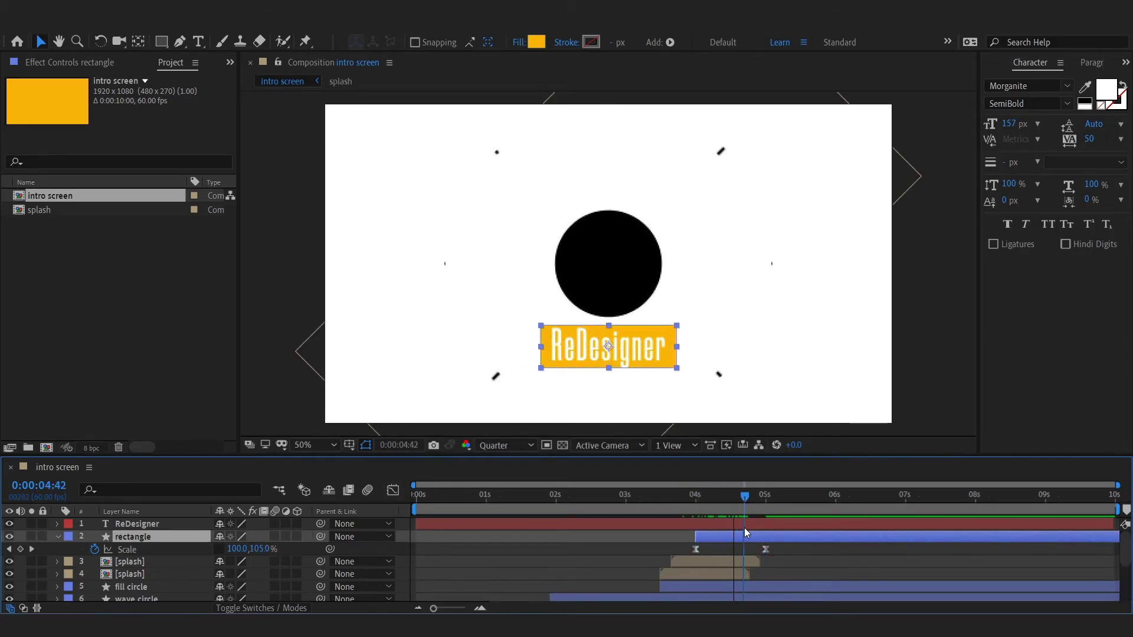
- Start the ReDesigner text layer at 0:00:04:00, in line with the rectangle's first Scale keyframe
key("j")
left_click(597, 524)
key("bracketleft")
- Apply the Set Matte effect to the ReDesigner text layer and take its matte from the rectangle layer
left_click(1125, 61)
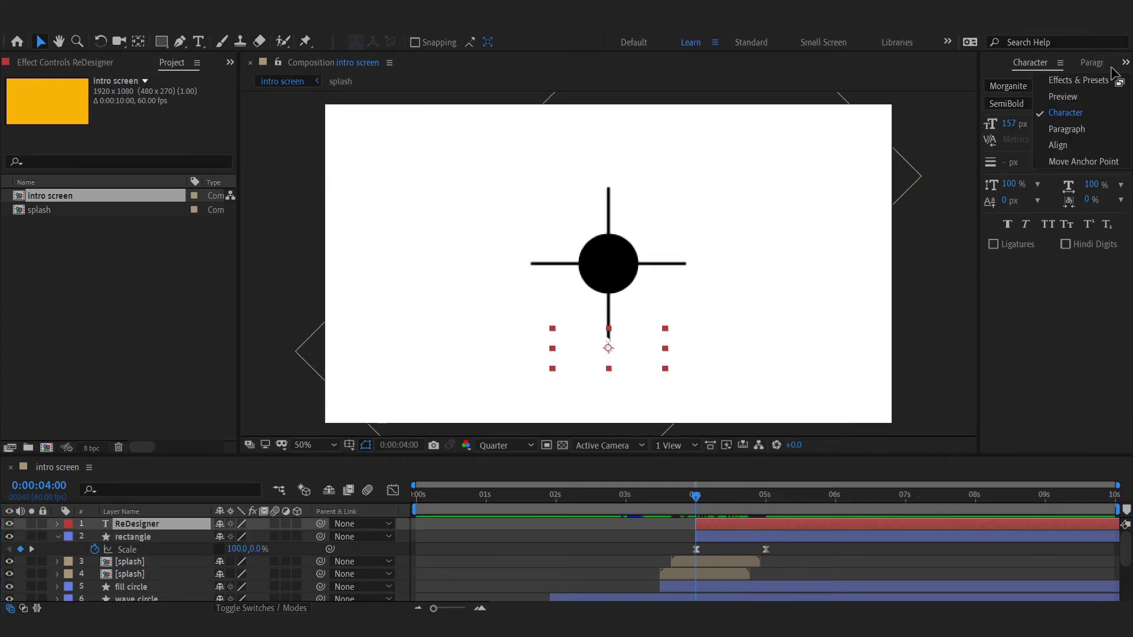
left_click(1038, 76)
left_click(1042, 82)
type("set")
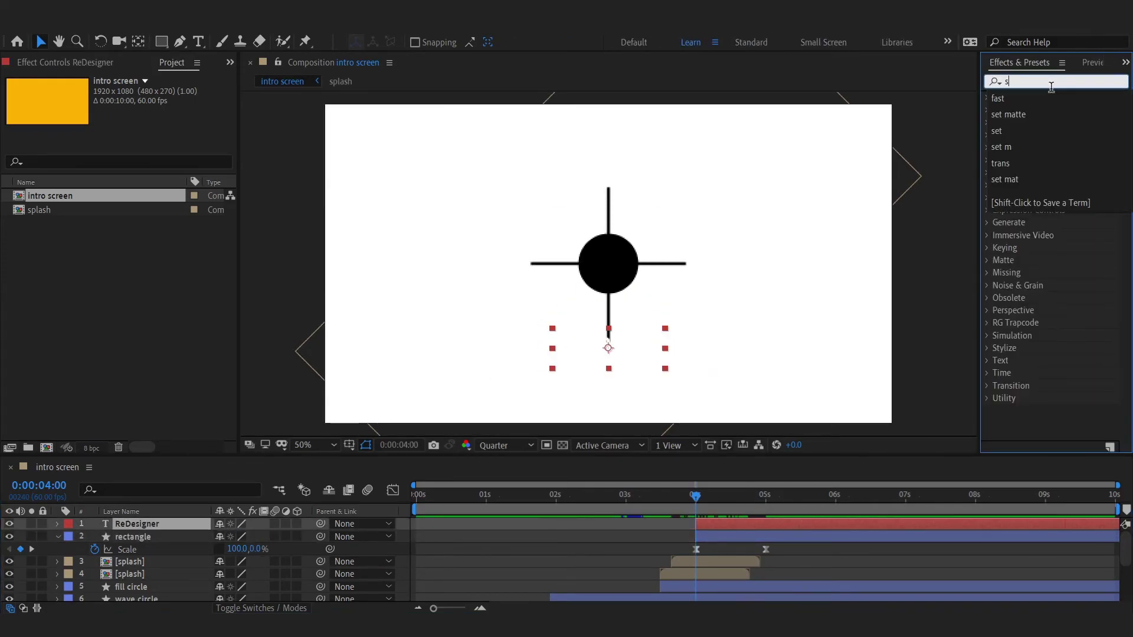
left_click(1034, 100)
left_click_drag(1049, 111, 762, 508)
left_click(148, 107)
left_click(162, 152)
left_click(596, 549)
left_click(58, 537)
left_click_drag(679, 498, 683, 534)
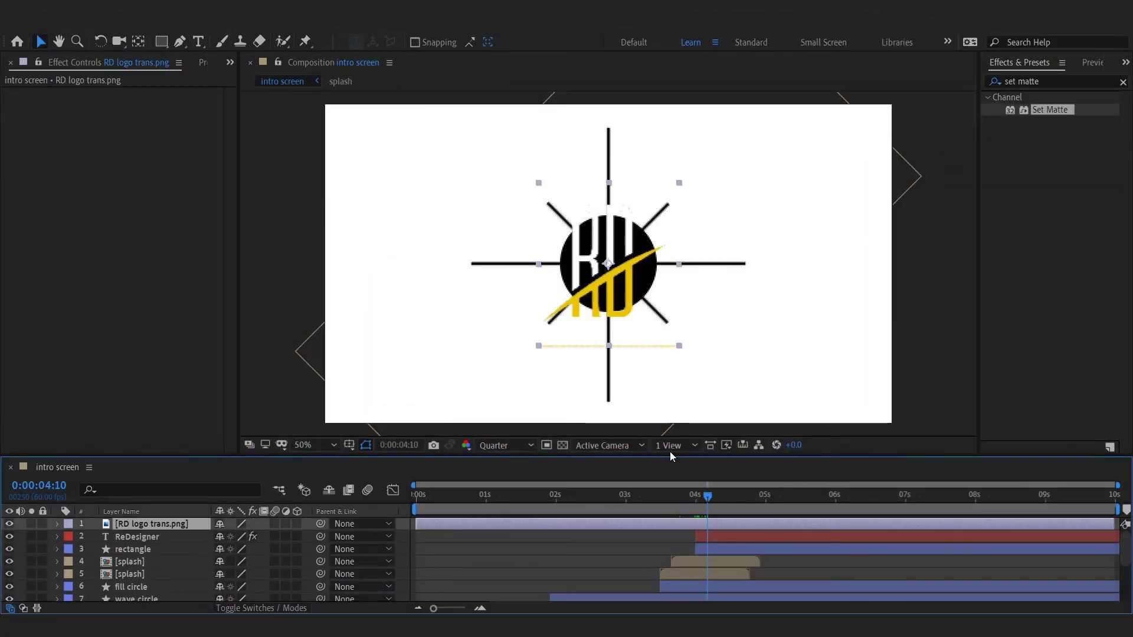
- Move the RD logo trans.png layer directly above the fill circle layer and start it at 0:00:03:30
left_click_drag(152, 524, 146, 580)
left_click(676, 586)
key("i")
left_click(675, 573)
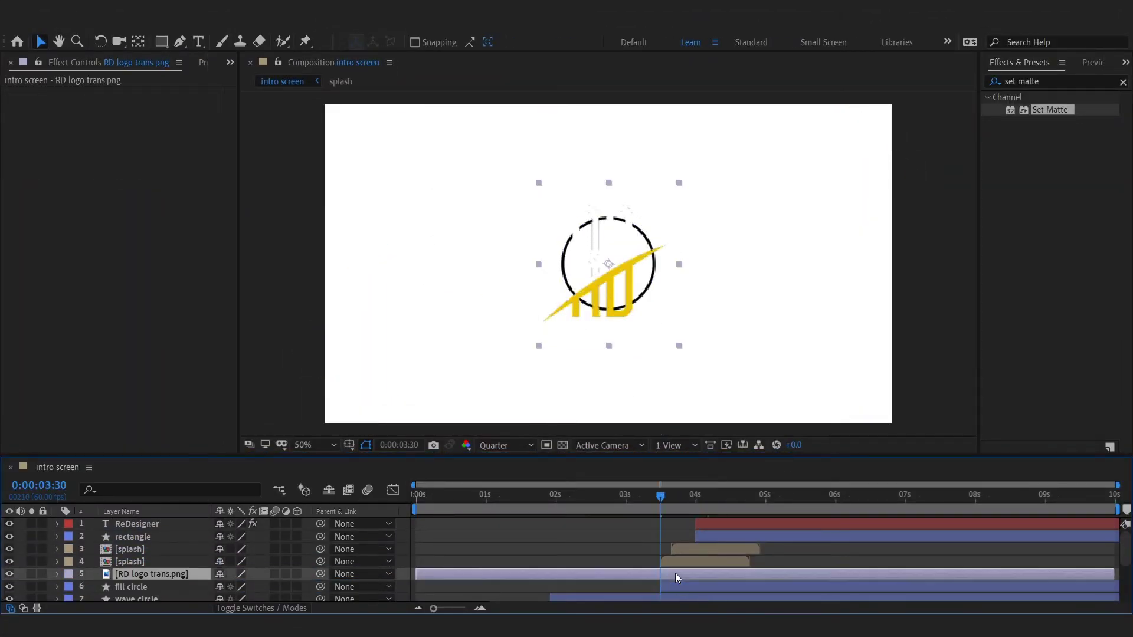
key("[")
- Scale the RD logo down to fit inside the black circle and parent its layer to the fill circle
left_click_drag(676, 500, 736, 516)
left_click_drag(678, 345, 650, 309)
left_click_drag(321, 571, 132, 571)
mouse_move(689, 505)
left_mouse_down()
mouse_move(744, 515)
mouse_move(707, 515)
left_mouse_up()
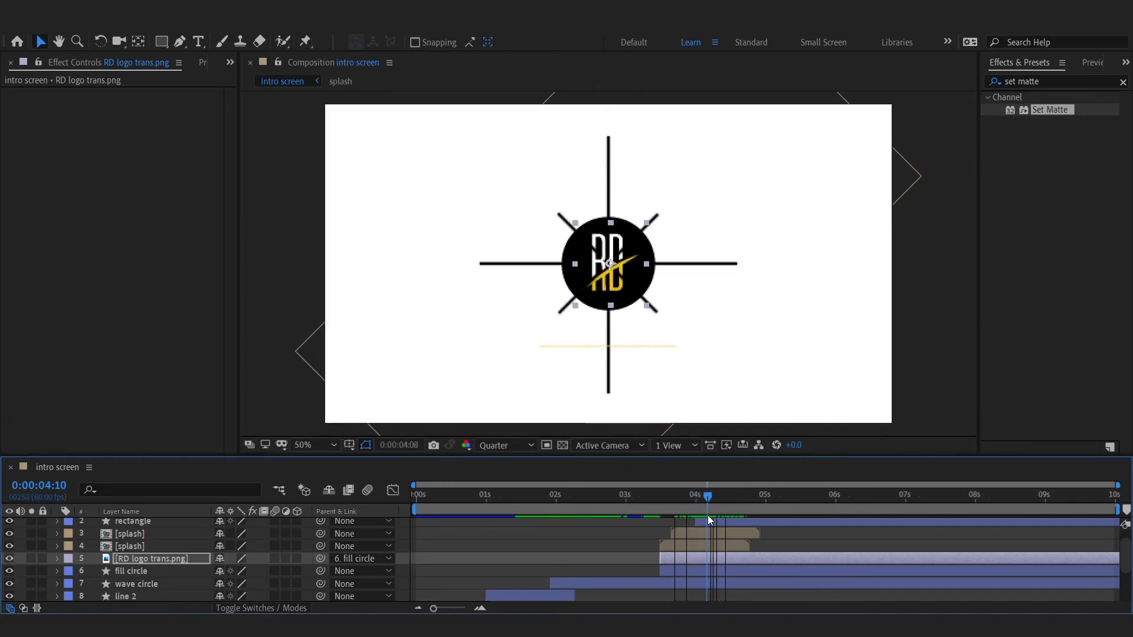
- Move the RD logo layer above both splash layers and check the result after the five-second mark
scroll(136, 564, "up", 1)
left_click_drag(130, 573, 133, 544)
left_click_drag(708, 500, 776, 519)
left_click(619, 270)
left_click(733, 285)
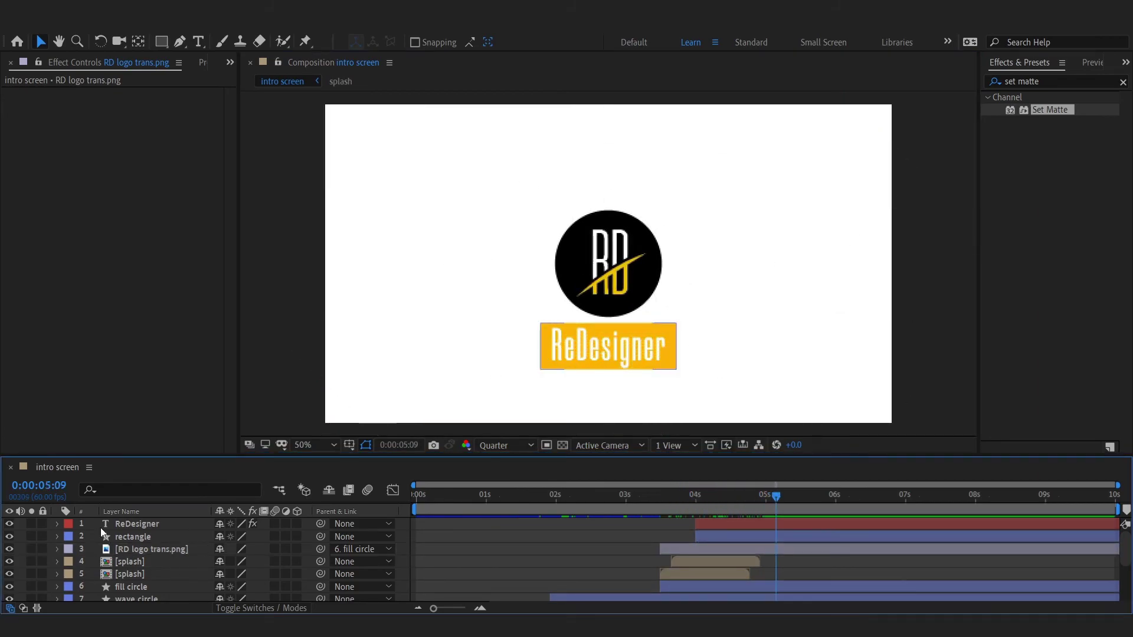
- Enable motion blur on the four splash line layers inside the splash composition and return to the intro screen composition
double_click(126, 566)
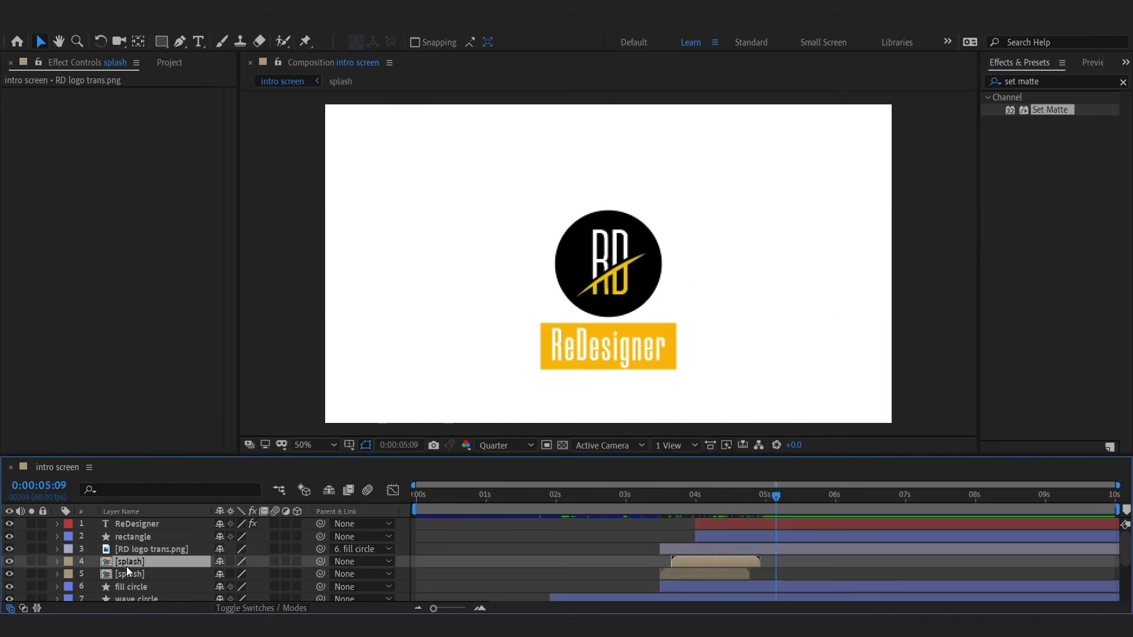
left_click_drag(274, 541, 275, 561)
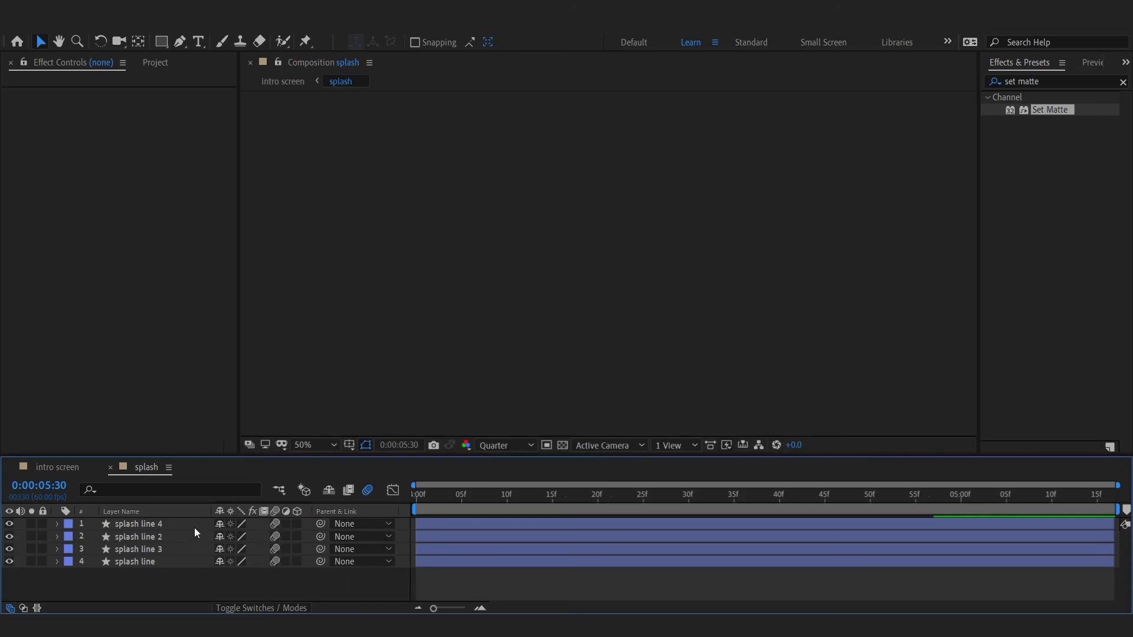
left_click(109, 467)
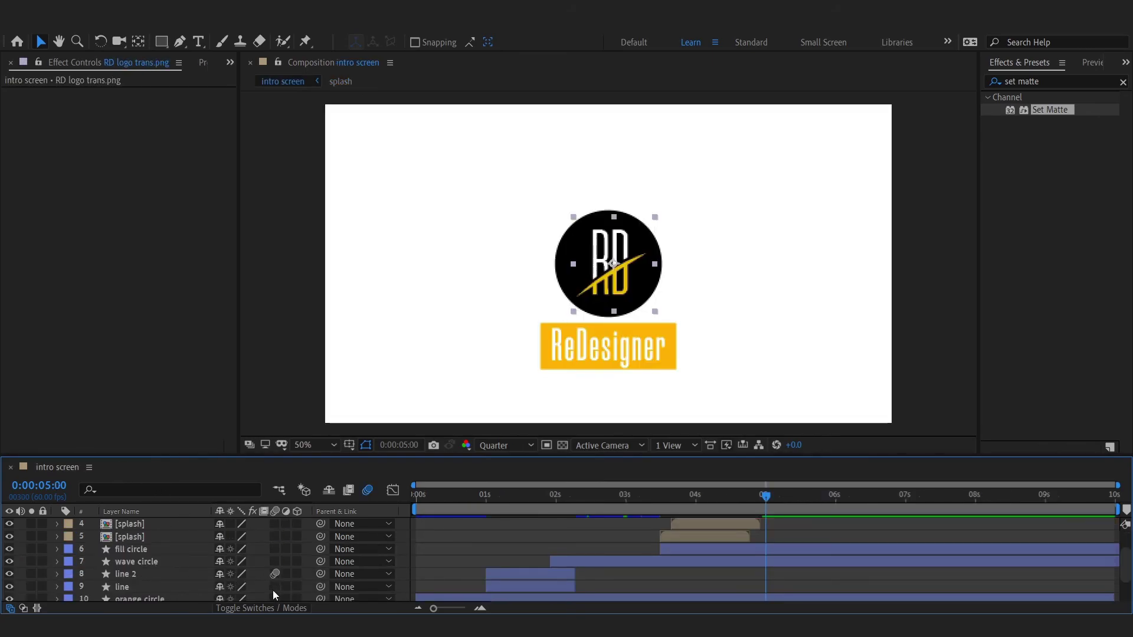
scroll(269, 588, "up", 2)
left_click(904, 105)
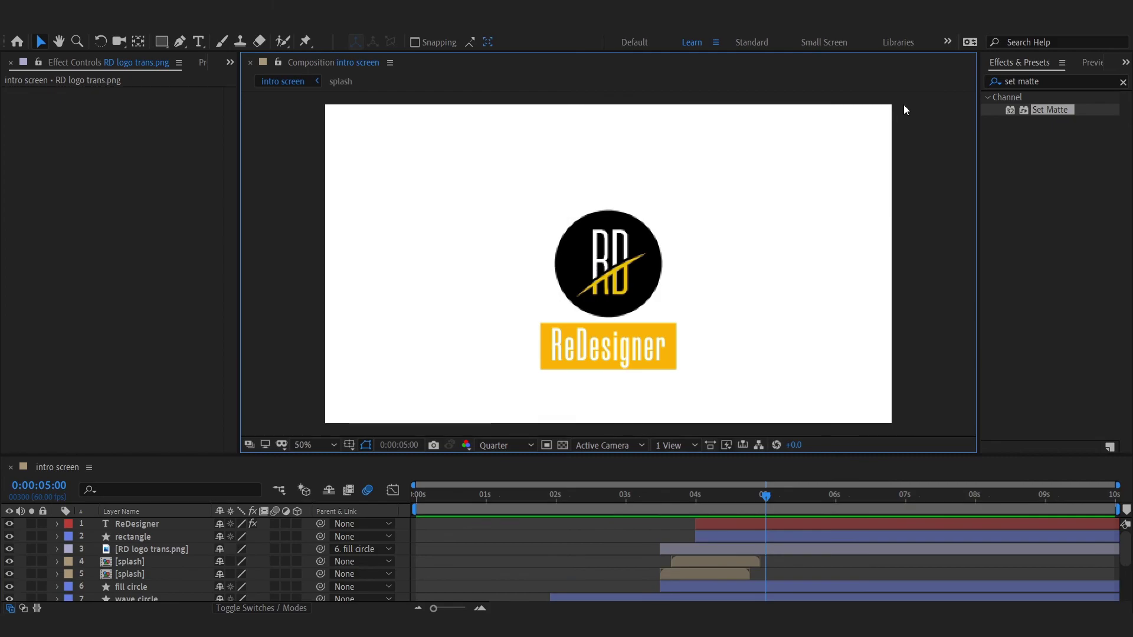
- End the work area at 0:00:05:00 and trim the intro screen composition to it
left_click(766, 500)
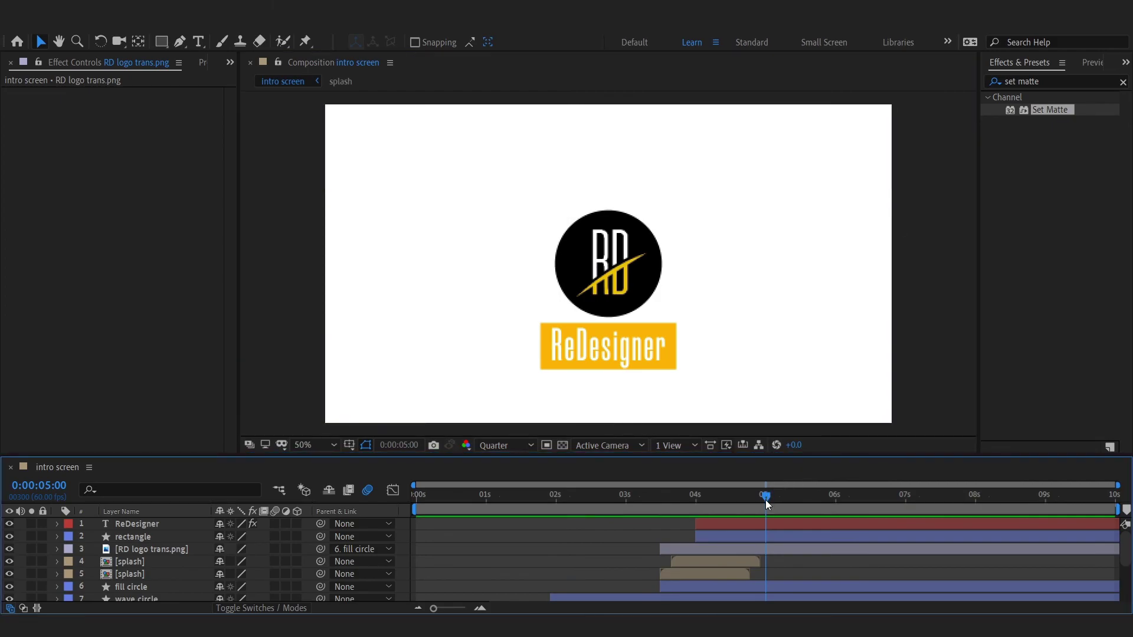
key("n")
right_click(766, 506)
left_click(802, 539)
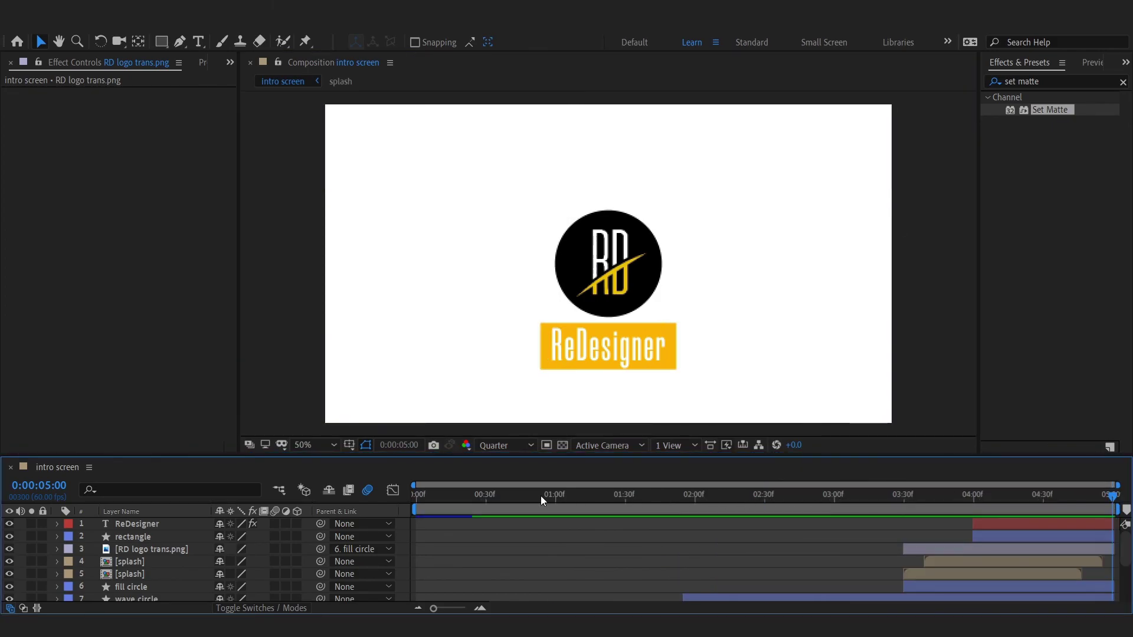
- Preview the whole intro animation from its first frame at 25% magnification
left_click(957, 302)
key("comma")
key("comma")
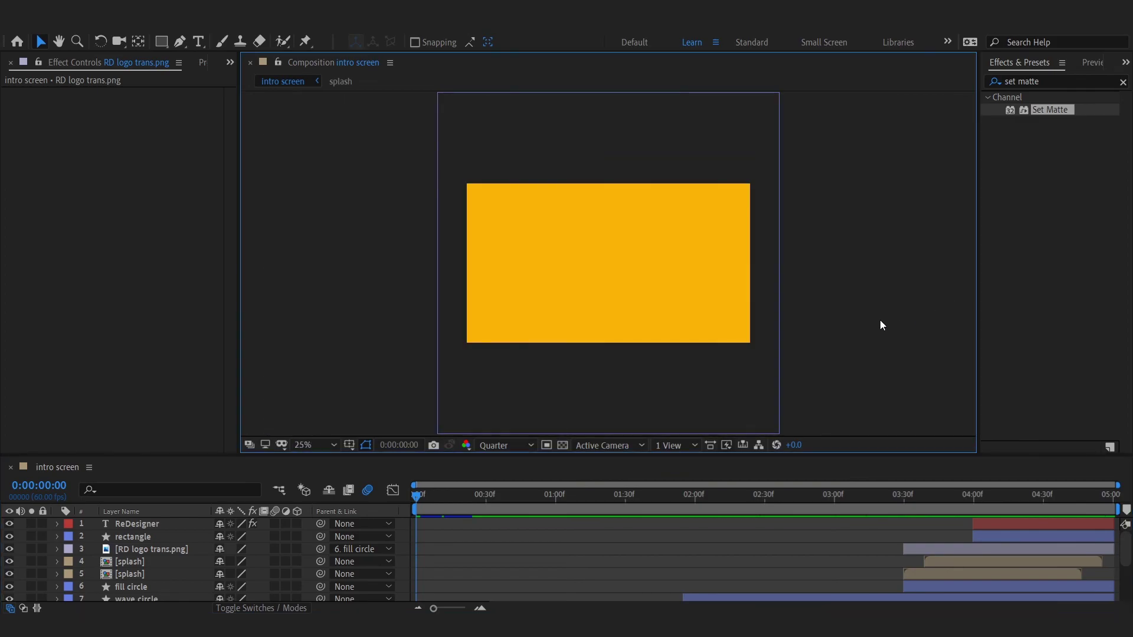
key("space")
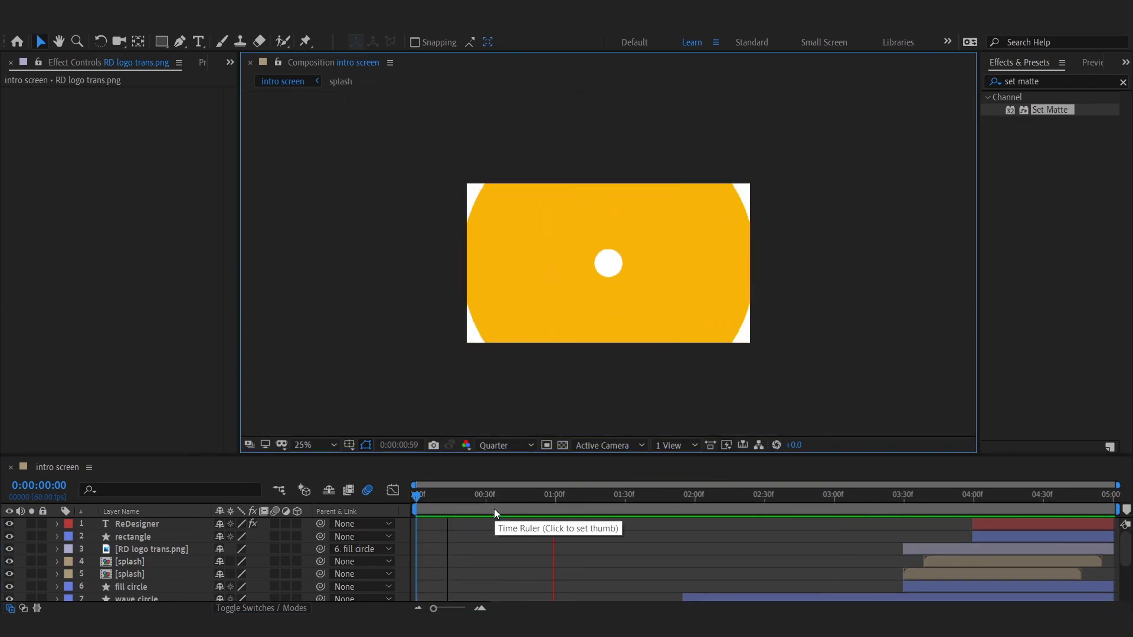